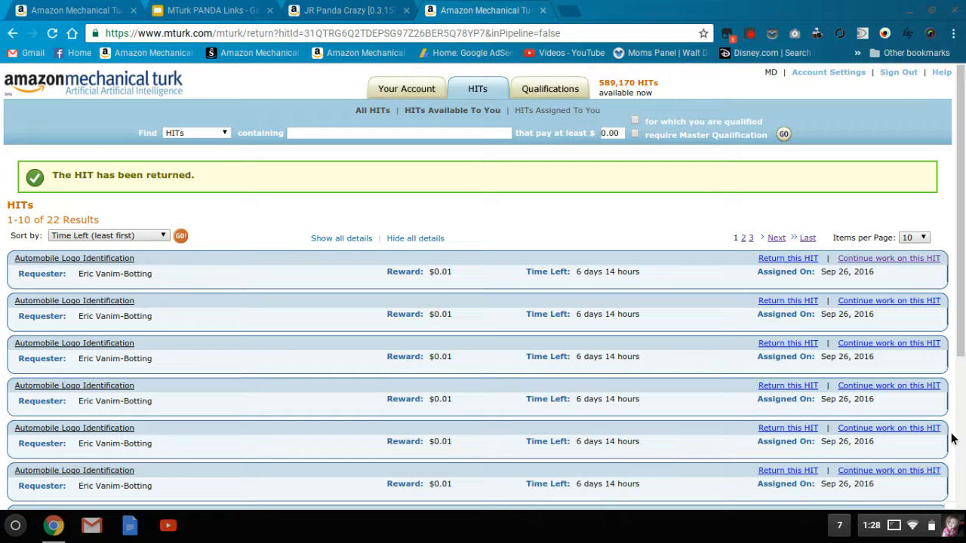
- Open the first assigned Automobile Logo Identification HIT and review its instructions and manufacturer choices
left_click(896, 263)
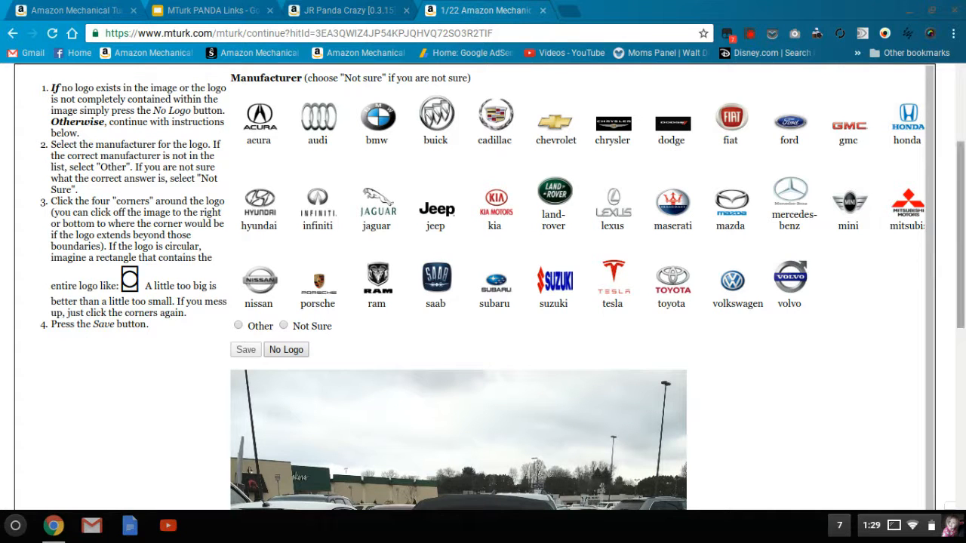
scroll(961, 270, "up", 1)
scroll(960, 269, "up", 1)
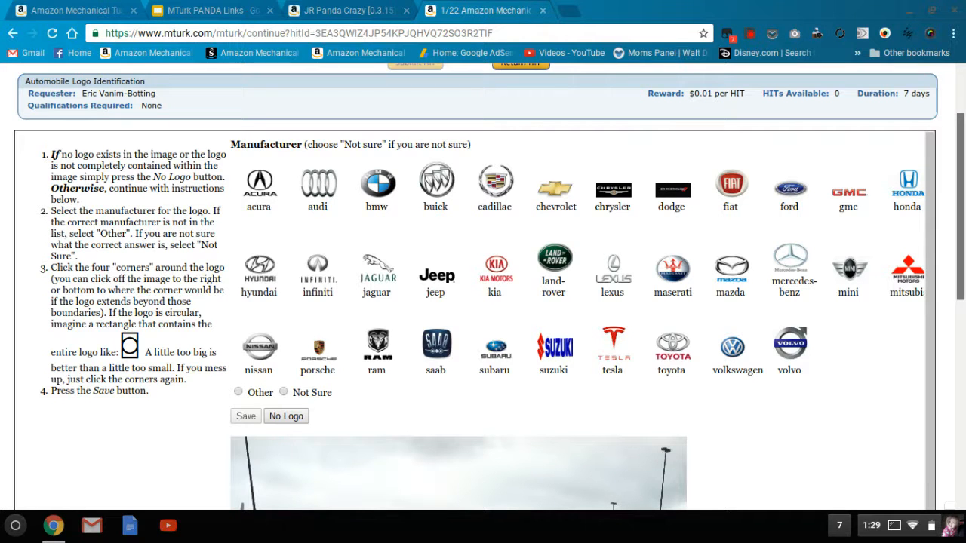
scroll(960, 270, "down", 1)
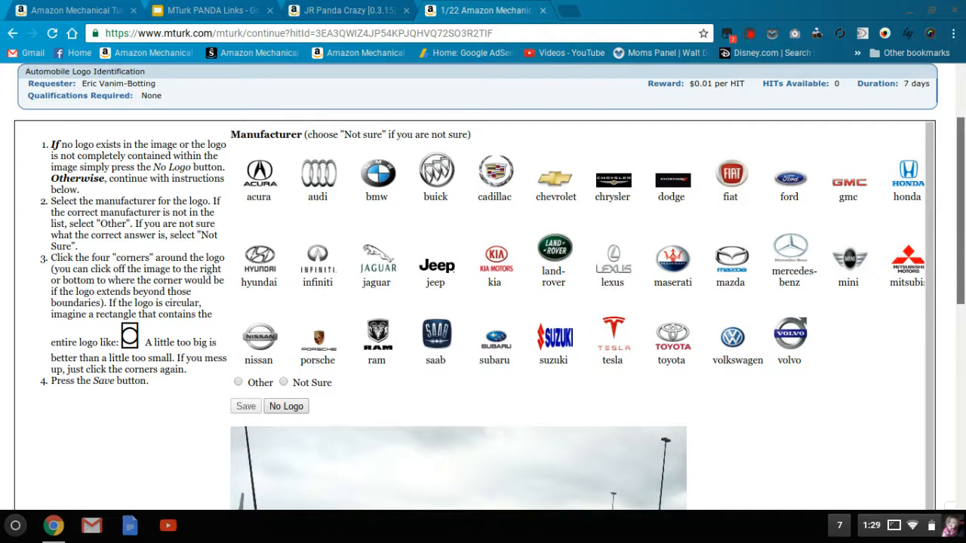
scroll(960, 269, "up", 1)
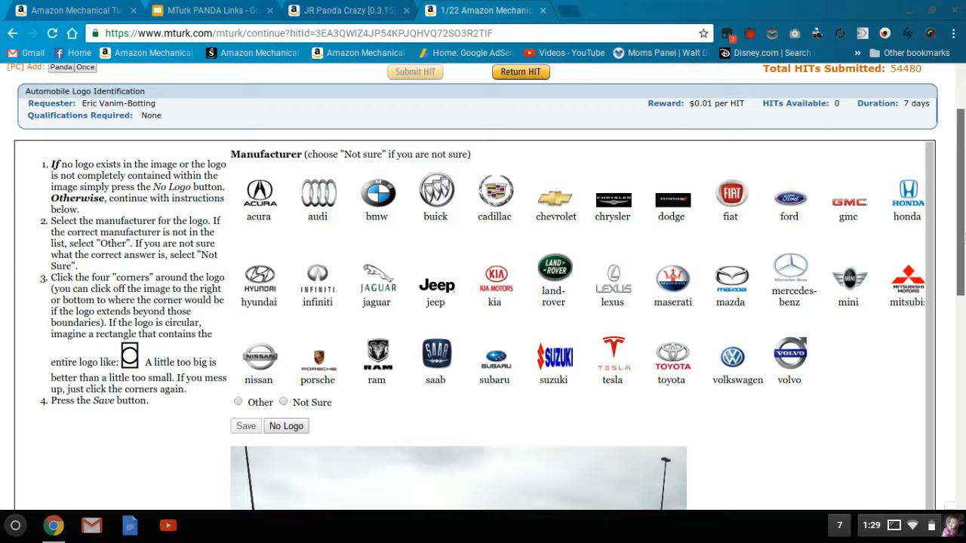
left_click_drag(965, 242, 964, 240)
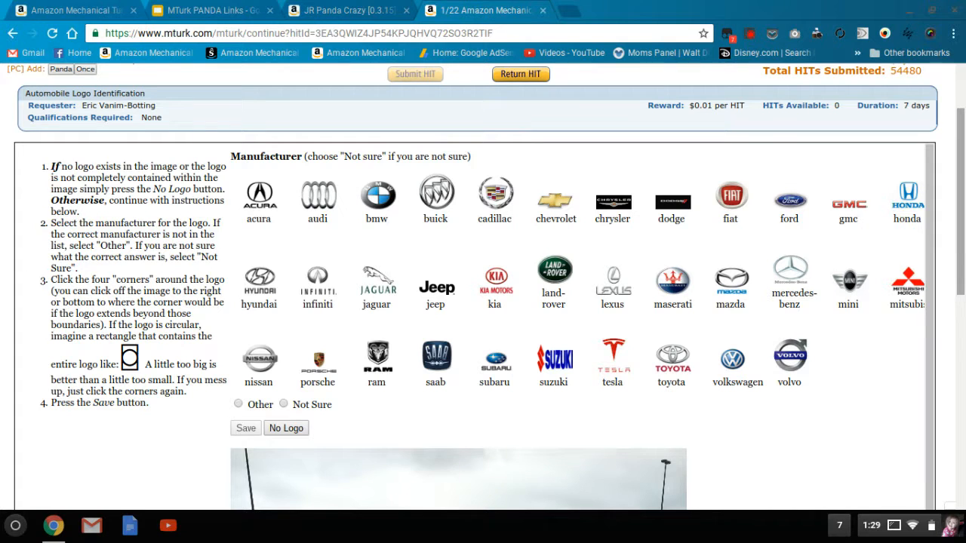
left_click_drag(961, 240, 961, 244)
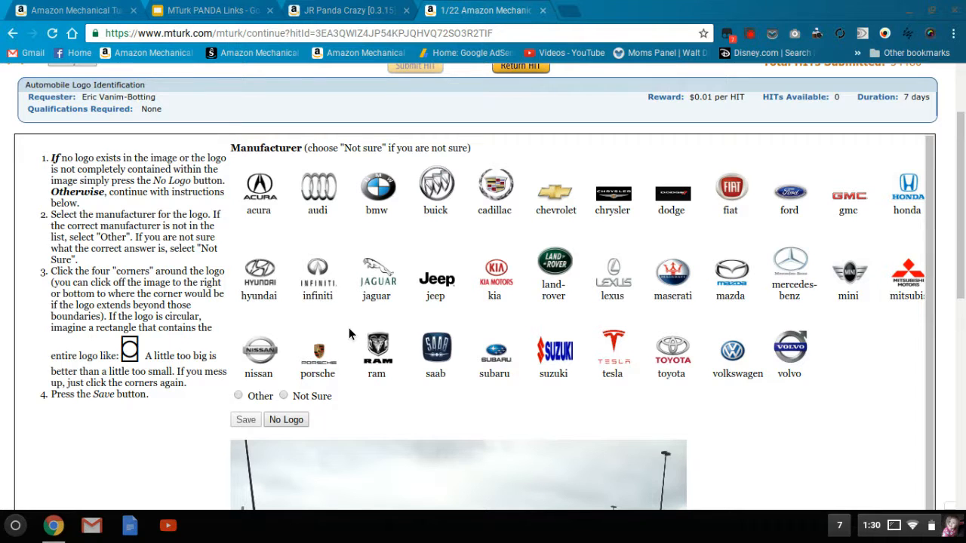
- Examine the orange car in the photo and choose volkswagen as the manufacturer
left_click_drag(961, 238, 962, 335)
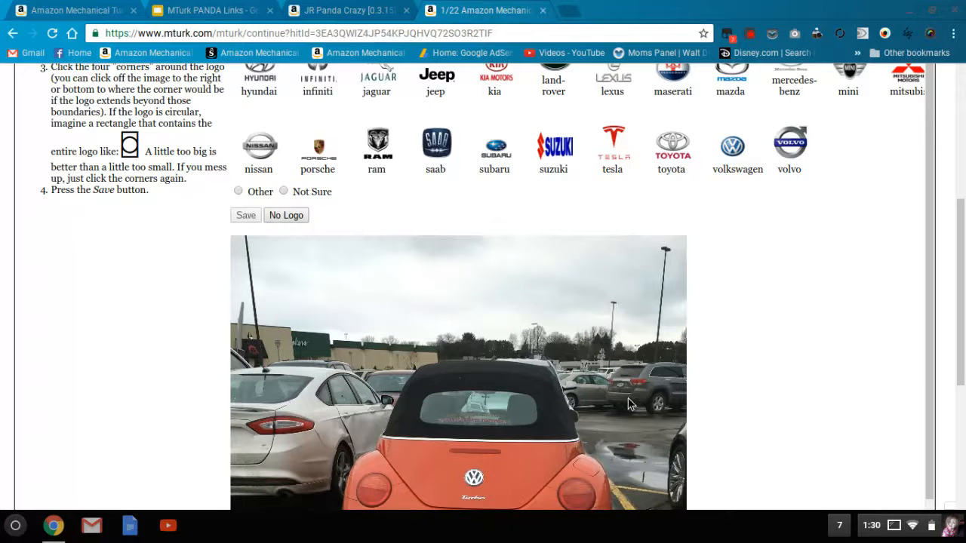
left_click_drag(961, 293, 961, 262)
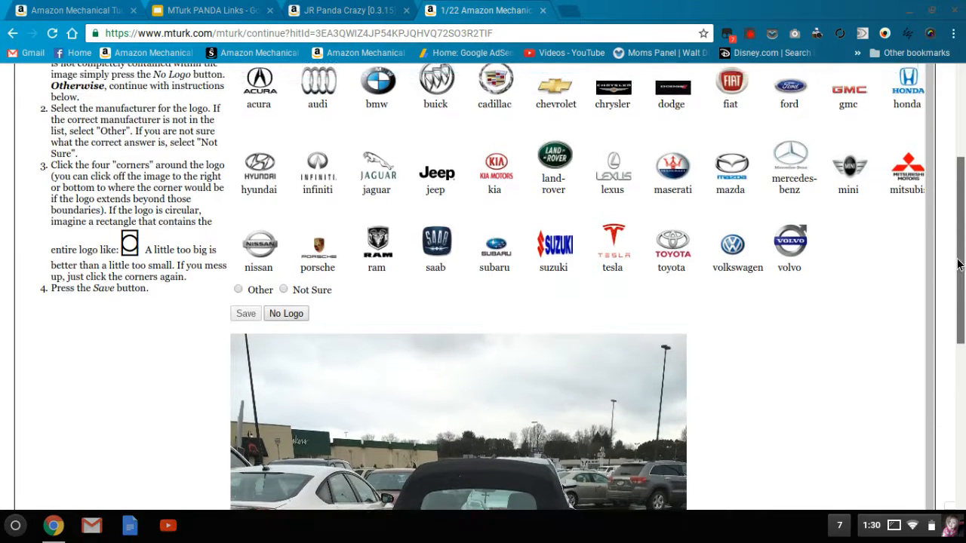
left_click(732, 258)
- Mark the four corners around the round logo on the orange car's trunk and save the answer
scroll(463, 414, "down", 2)
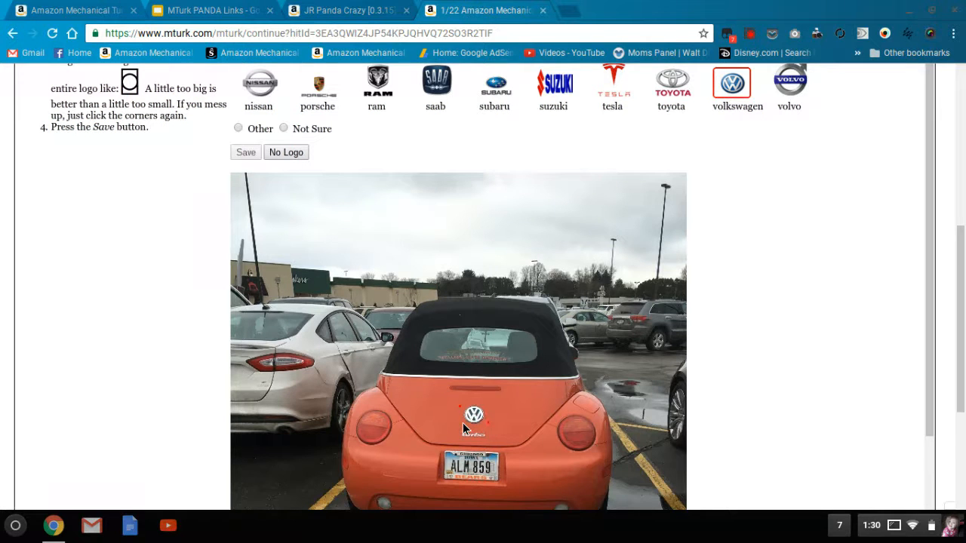
left_click(492, 408)
left_click(487, 405)
left_click(463, 404)
left_click(488, 406)
left_click(490, 425)
mouse_move(935, 373)
left_mouse_down()
mouse_move(925, 502)
mouse_move(923, 375)
left_mouse_up()
left_click(240, 148)
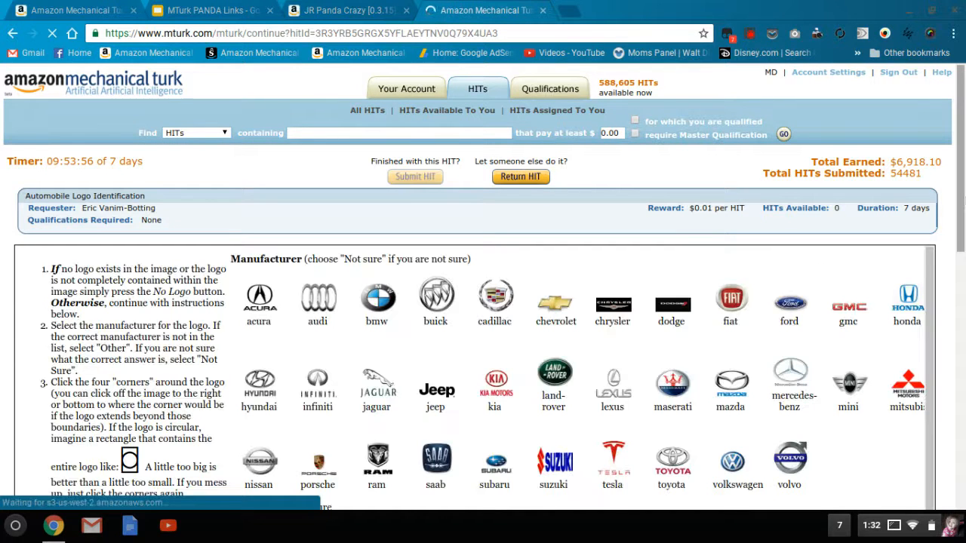
- Label the white Prius as toyota with a box around its round rear logo, and save the answer
scroll(964, 219, "down", 6)
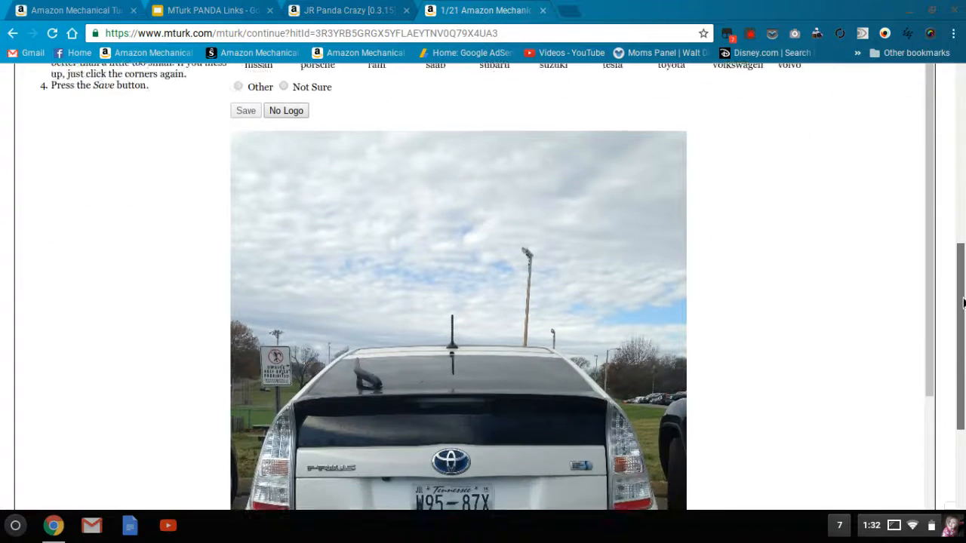
left_click_drag(964, 302, 960, 278)
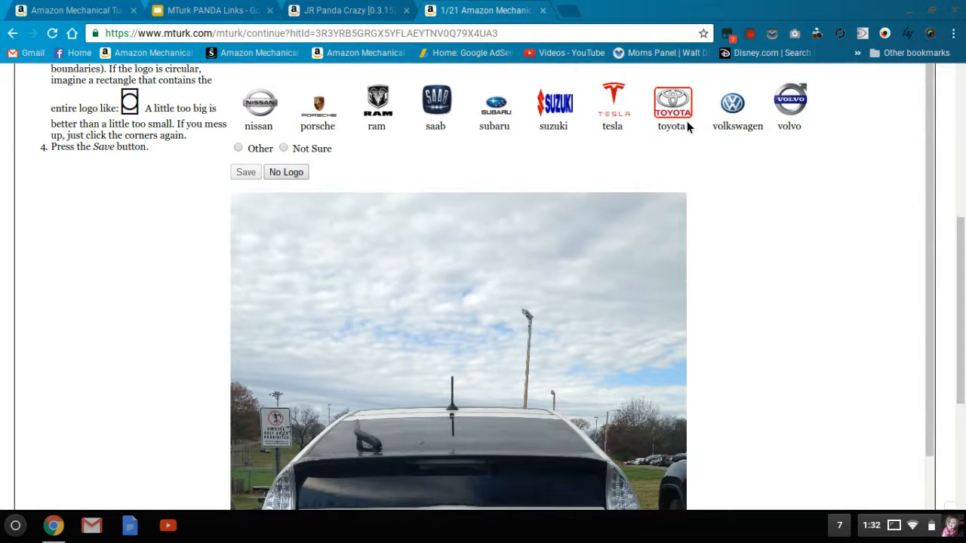
scroll(964, 281, "down", 1)
scroll(964, 281, "down", 1)
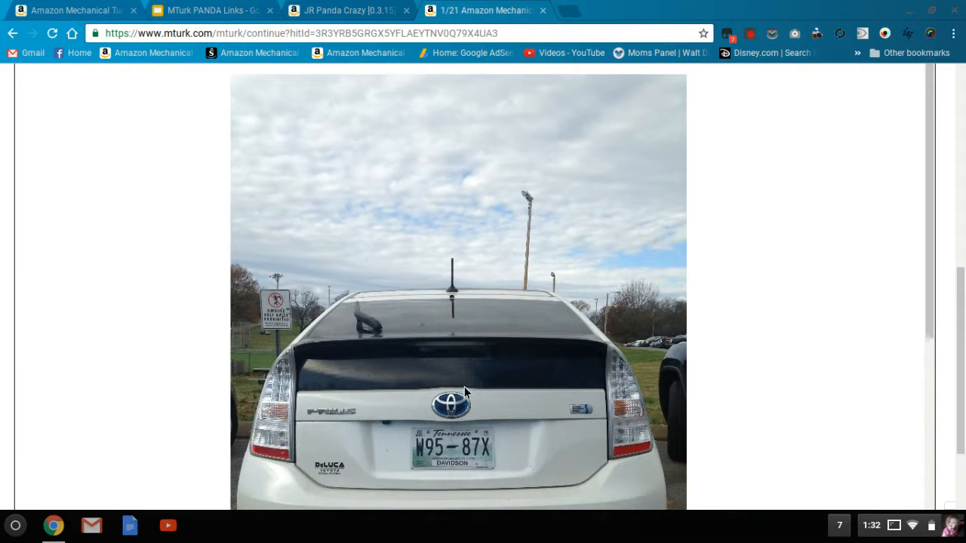
left_click(426, 392)
left_click(476, 391)
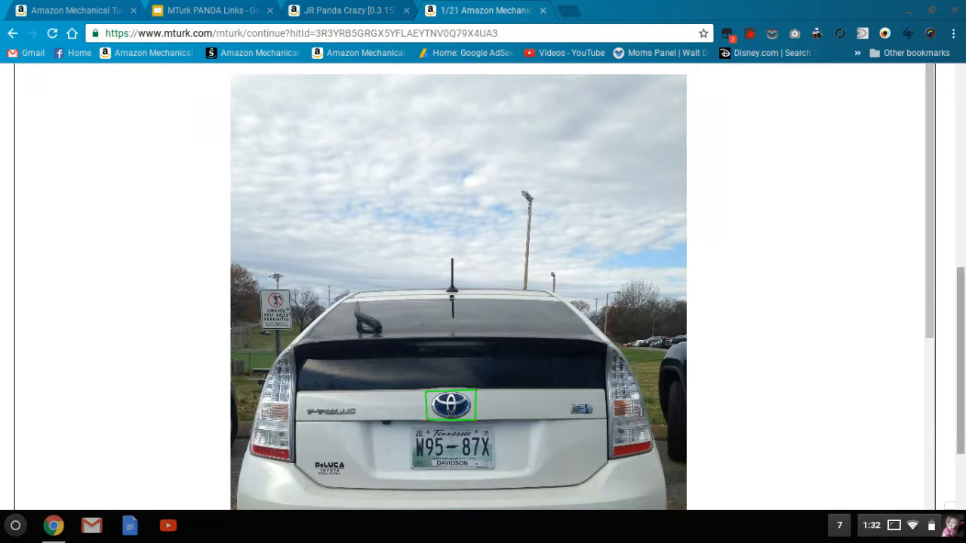
scroll(961, 327, "up", 1)
left_click_drag(963, 341, 963, 339)
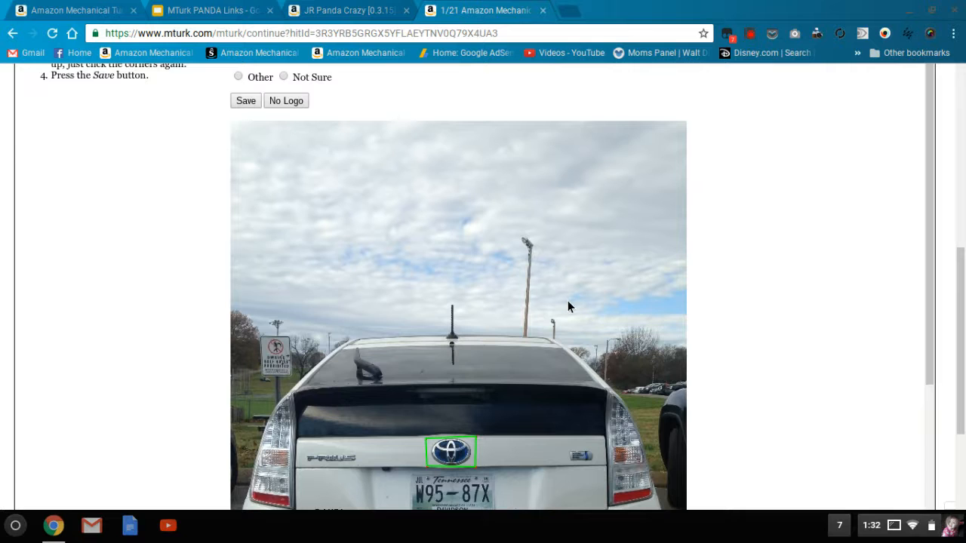
left_click(249, 100)
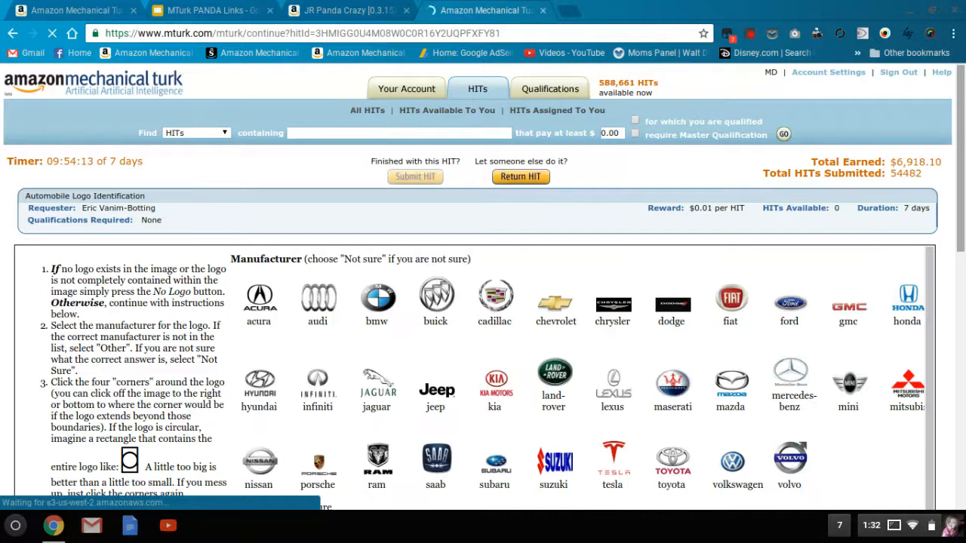
- Label the grey car in traffic as chrysler with a box around its trunk logo, and save the answer
scroll(483, 302, "down", 1)
scroll(483, 302, "down", 2)
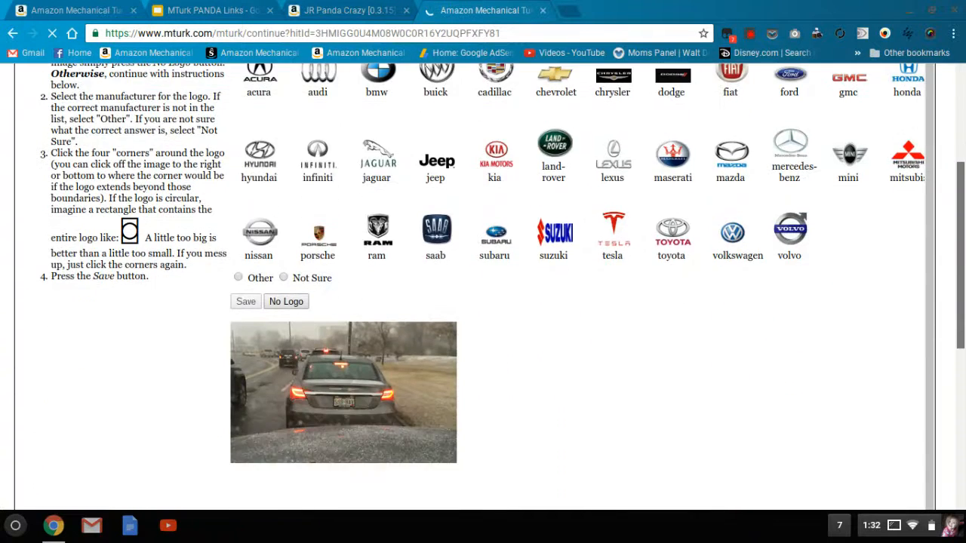
mouse_move(964, 340)
left_mouse_down()
mouse_move(965, 353)
mouse_move(959, 311)
mouse_move(959, 331)
left_mouse_up()
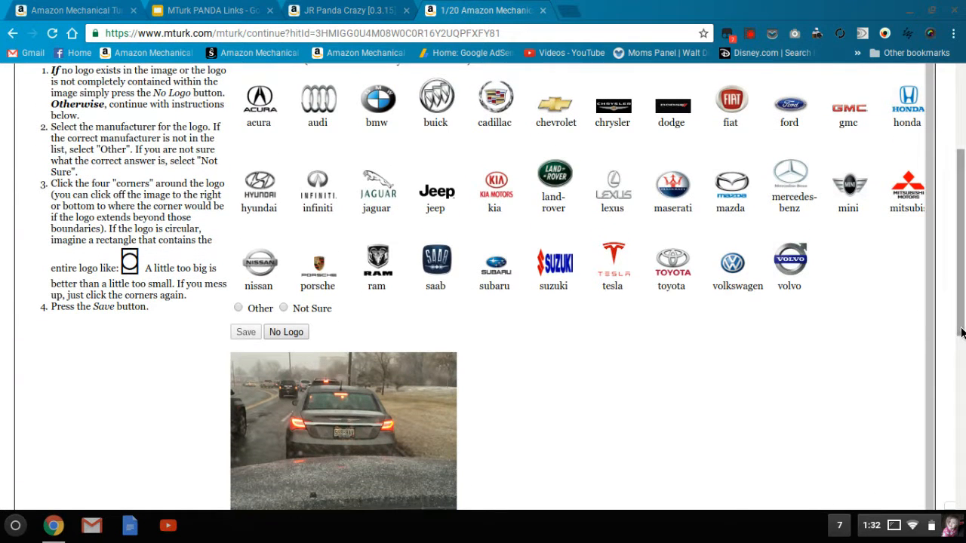
left_click(612, 105)
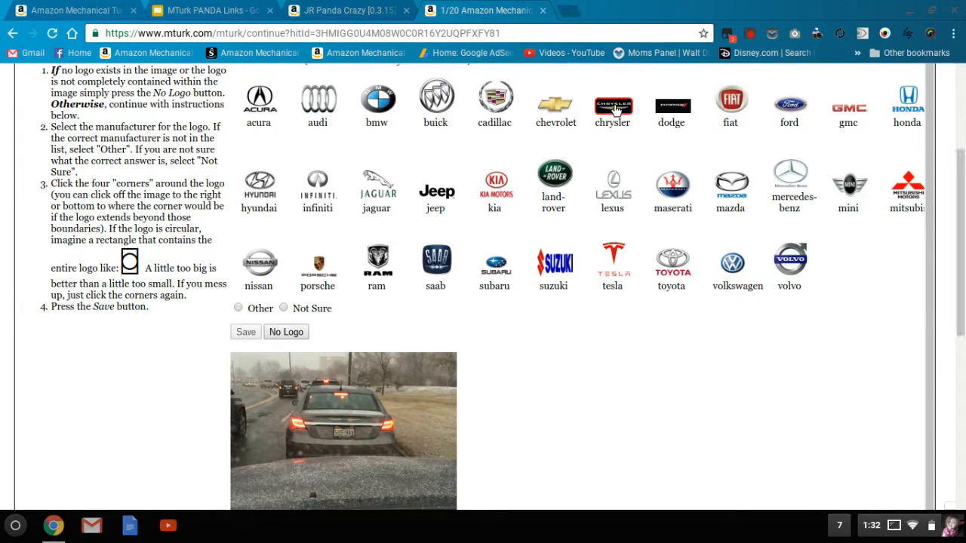
left_click(326, 425)
left_click(368, 422)
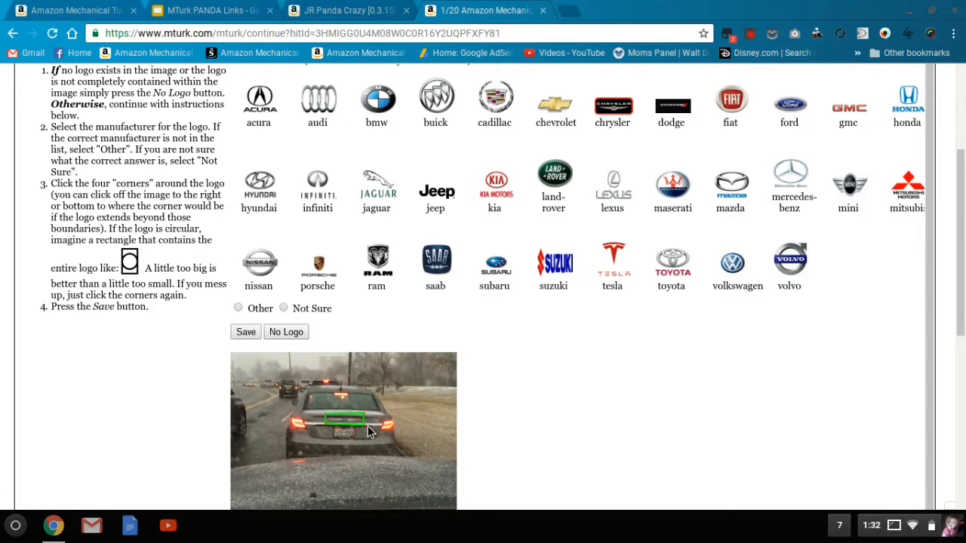
left_click(246, 333)
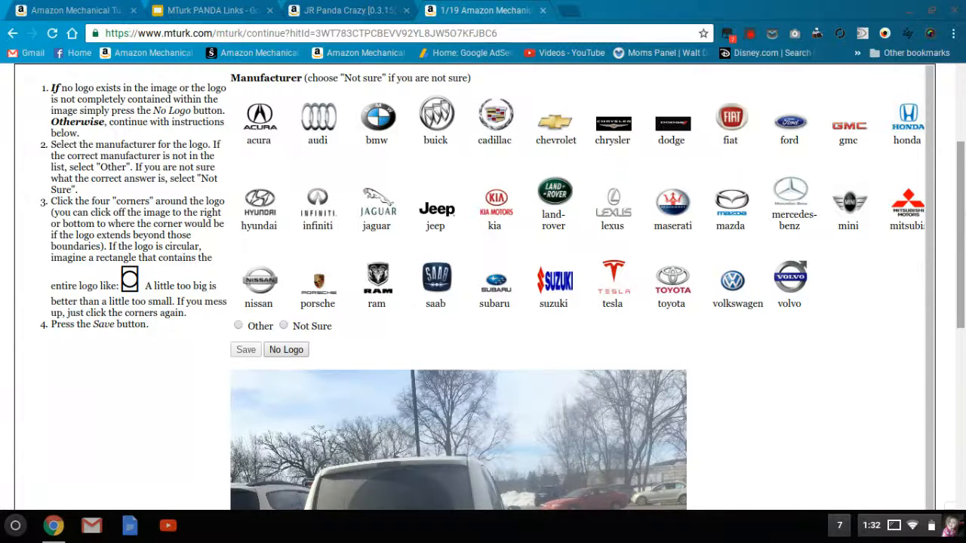
- Examine the white minivan in the photo and choose dodge as the manufacturer
scroll(483, 286, "down", 2)
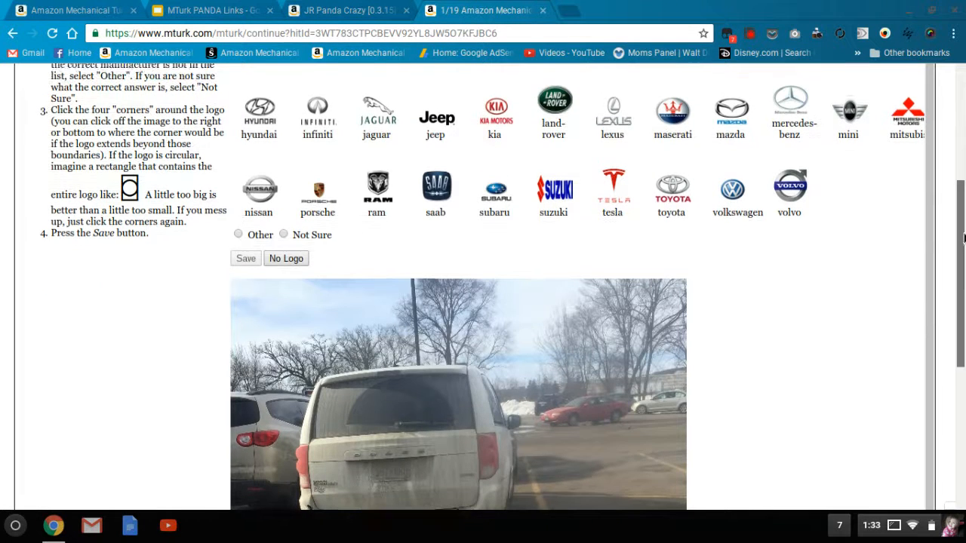
scroll(958, 217, "up", 2)
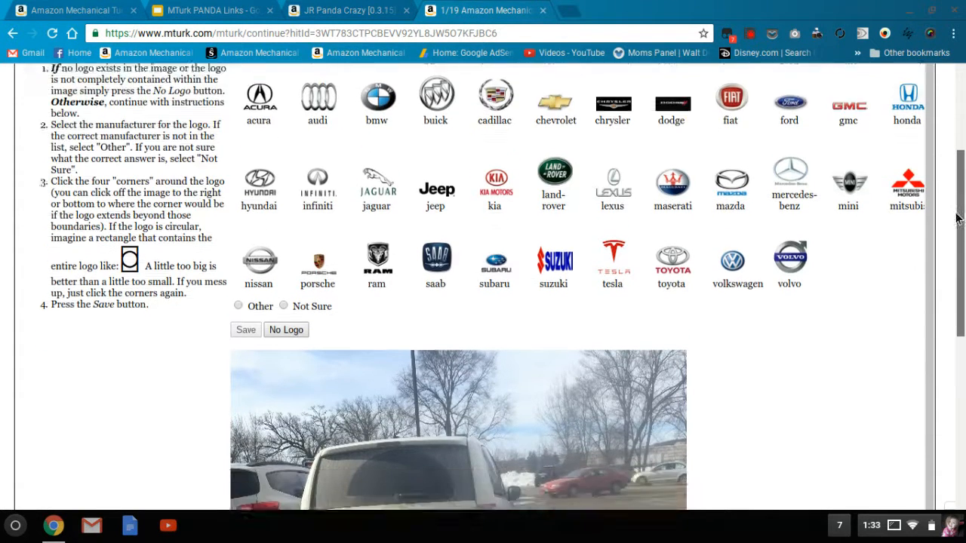
mouse_move(957, 217)
left_mouse_down()
mouse_move(954, 276)
mouse_move(952, 240)
mouse_move(944, 268)
mouse_move(943, 212)
left_mouse_up()
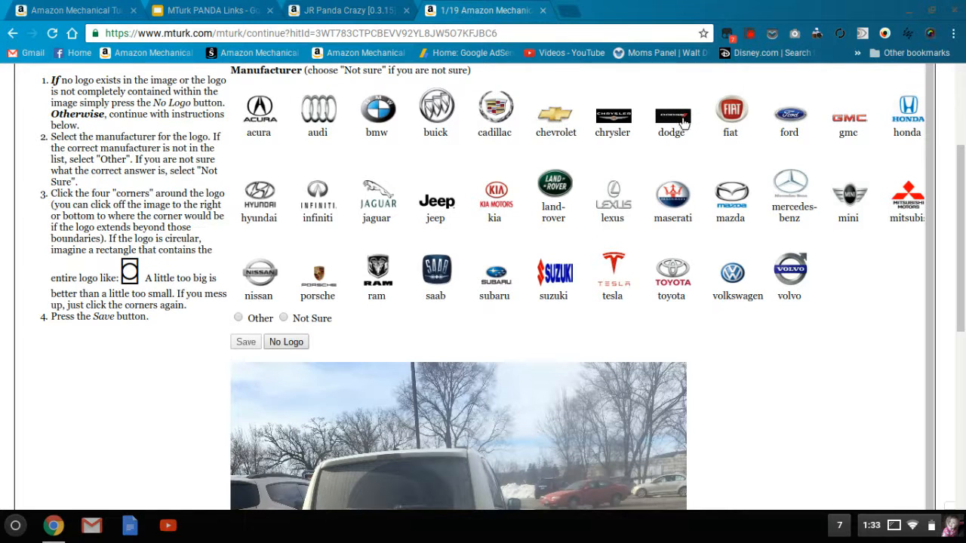
left_click_drag(963, 266, 962, 317)
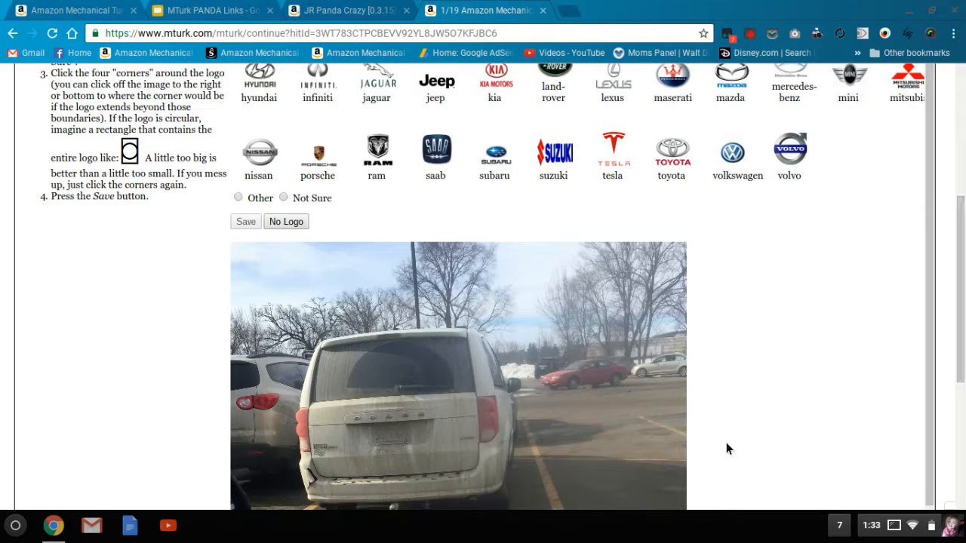
scroll(672, 151, "up", 2)
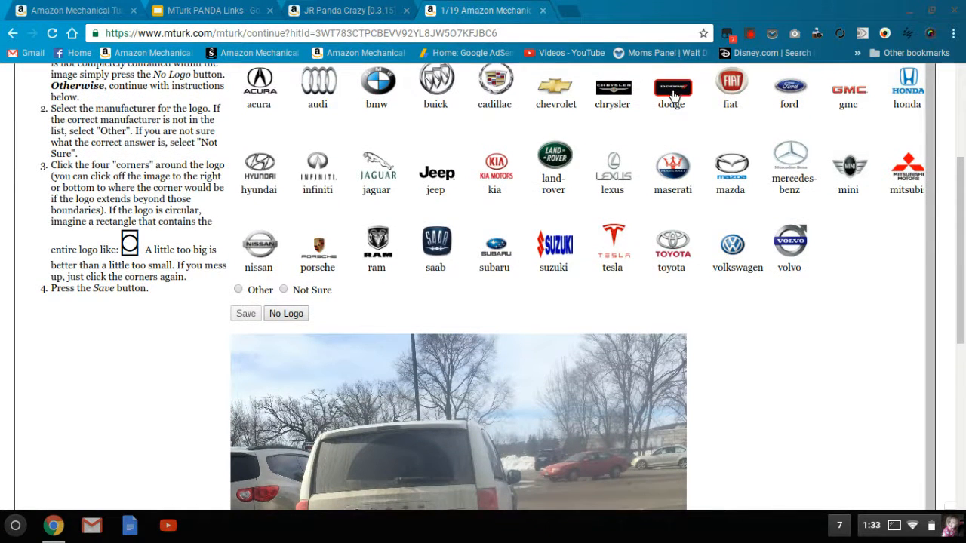
- Mark the four corners around the lettering on the white minivan's tailgate and save the answer
scroll(539, 348, "down", 4)
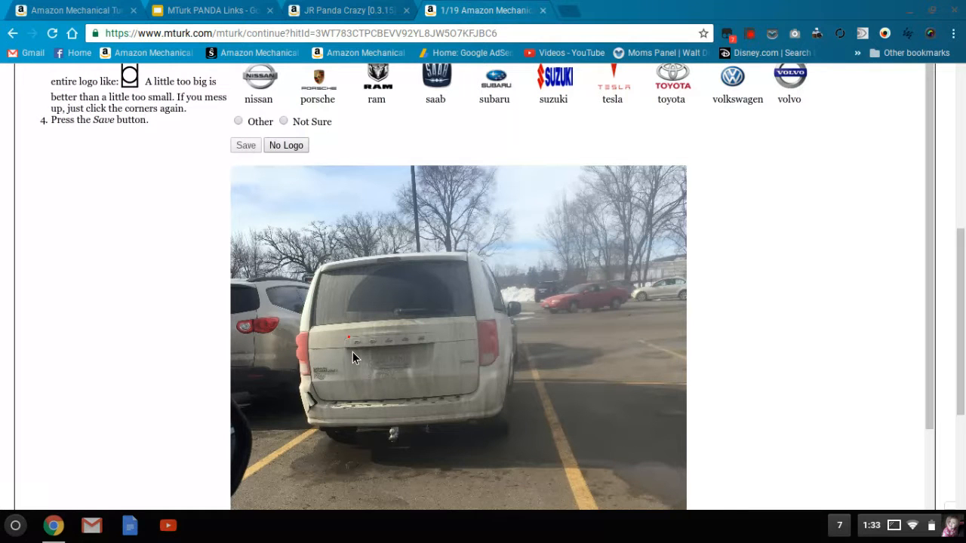
left_click(429, 331)
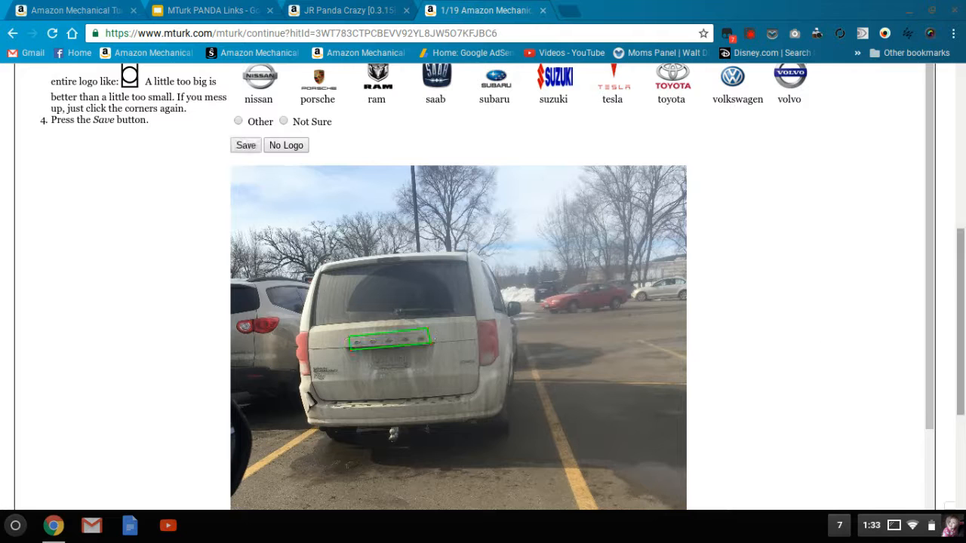
scroll(963, 293, "up", 1)
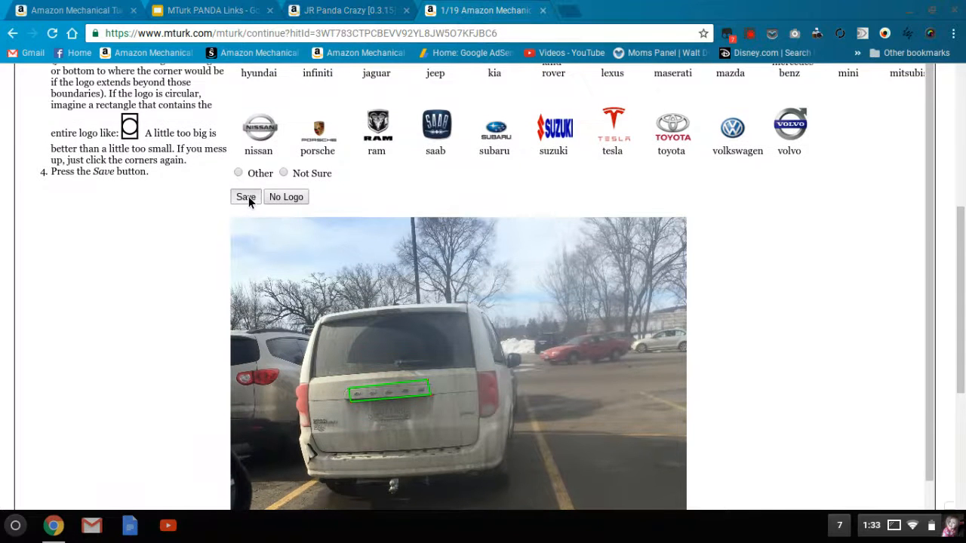
left_click(246, 197)
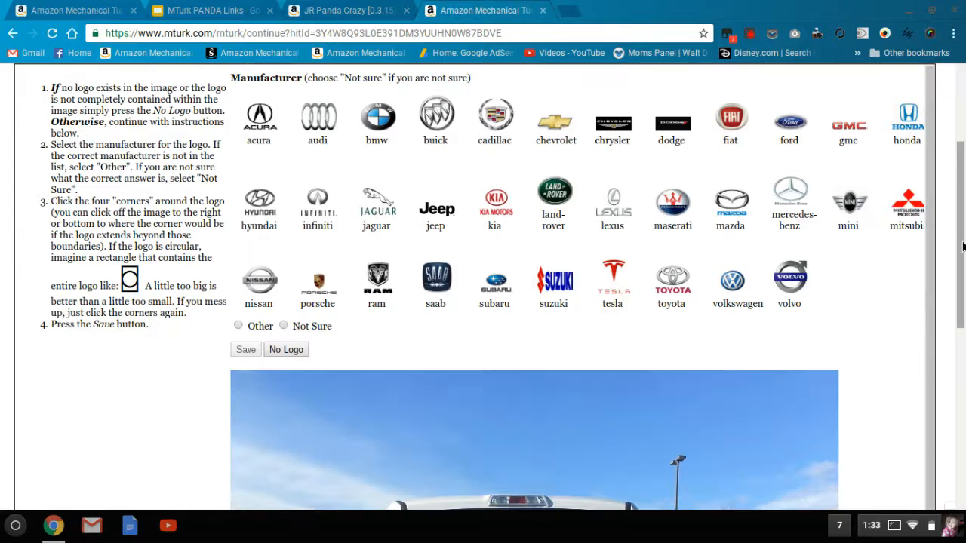
- Label the white F150 pickup as ford with a box around its oval tailgate logo, and save the answer
left_click_drag(964, 237, 953, 211)
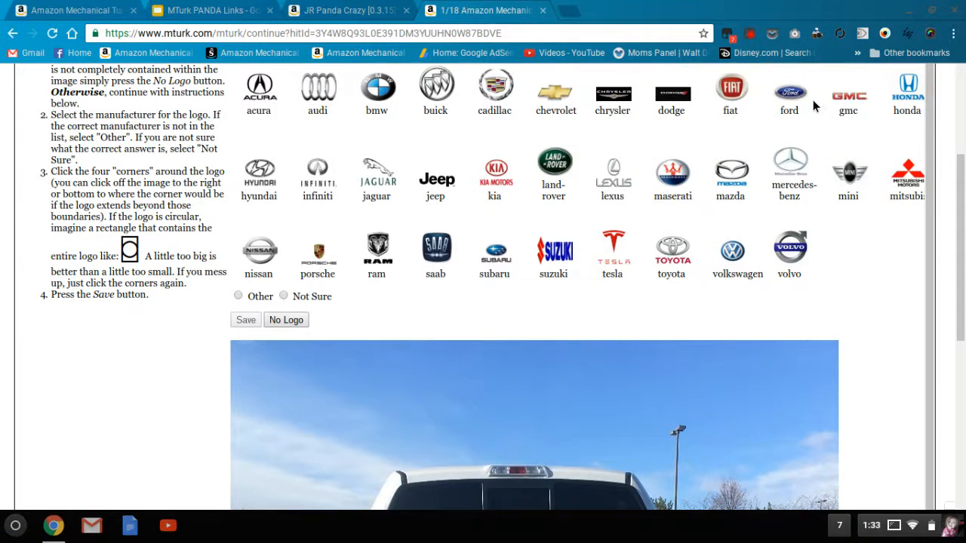
scroll(803, 105, "down", 3)
scroll(555, 347, "down", 1)
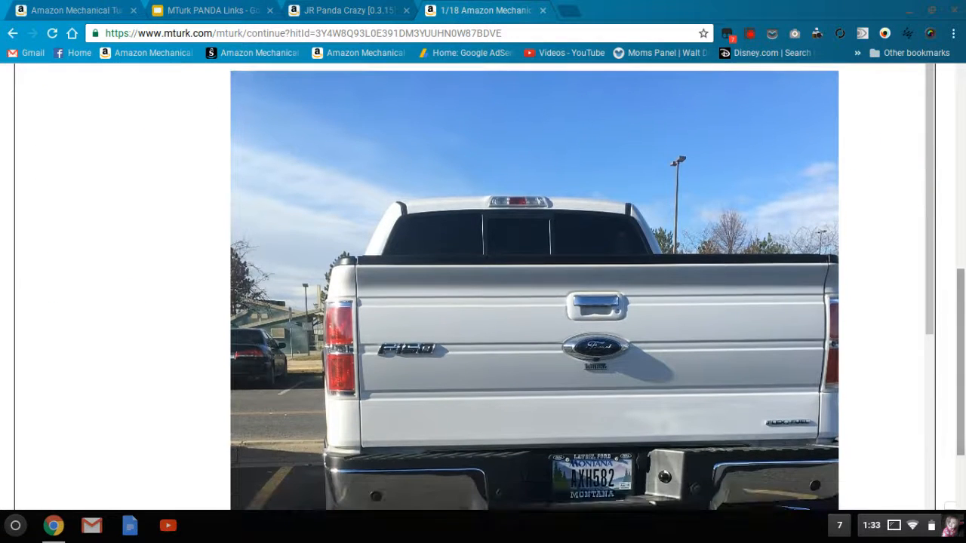
left_click(557, 329)
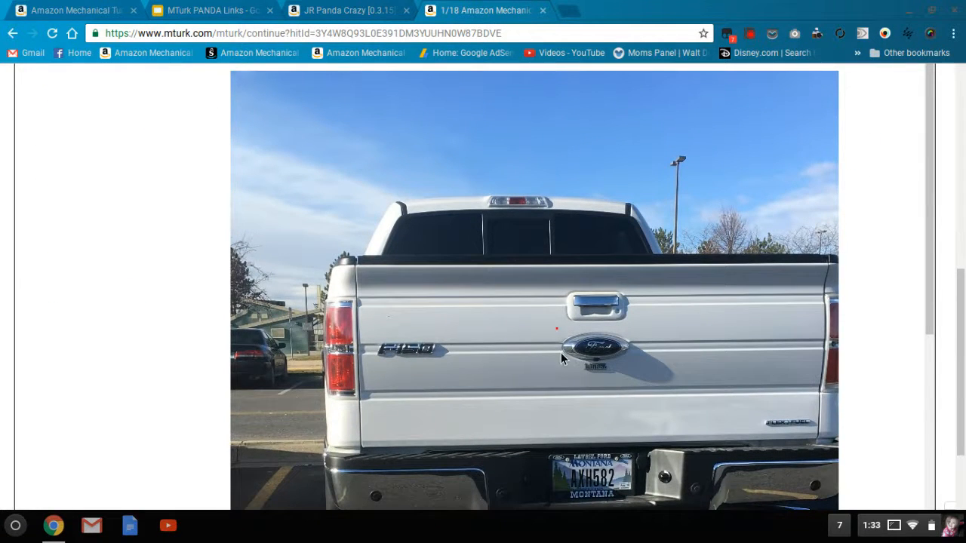
left_click(561, 365)
left_click(633, 327)
scroll(634, 328, "up", 1)
scroll(528, 302, "up", 3)
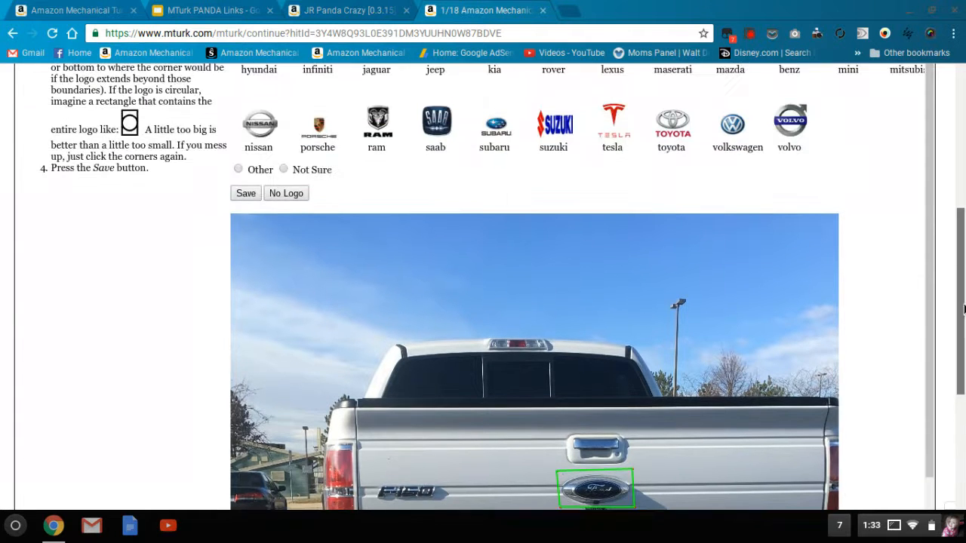
left_click(248, 195)
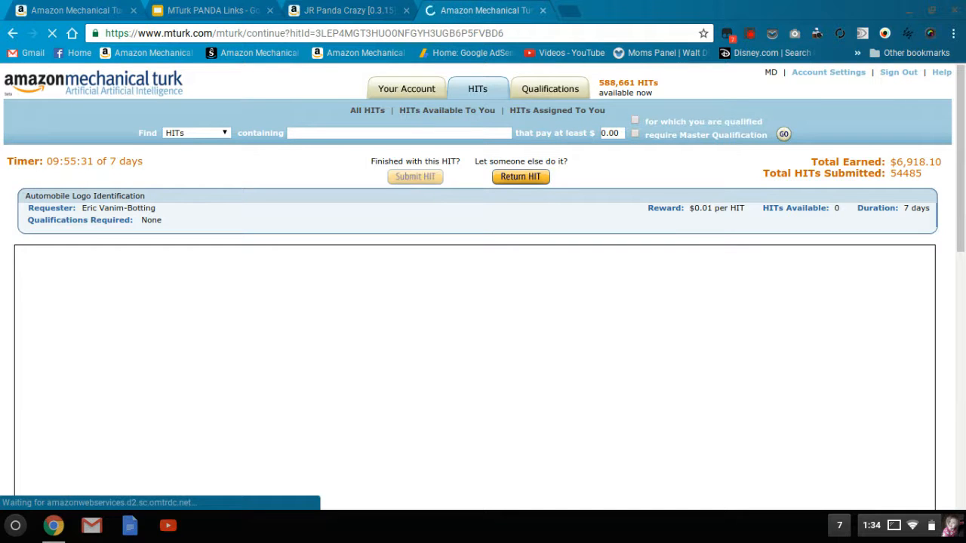
- Label the dark Expedition SUV as ford with a box around its oval tailgate logo, and save the answer
left_click_drag(962, 210, 964, 301)
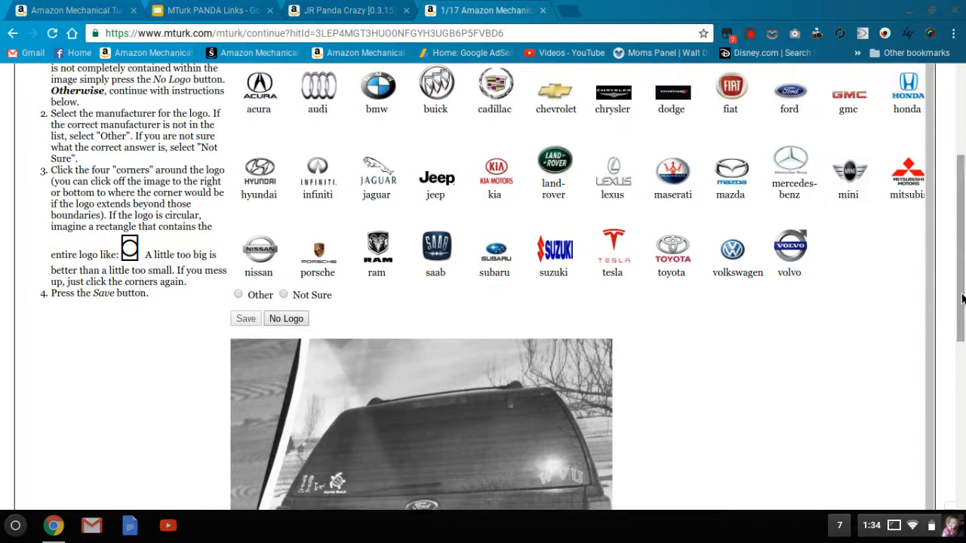
scroll(528, 301, "down", 2)
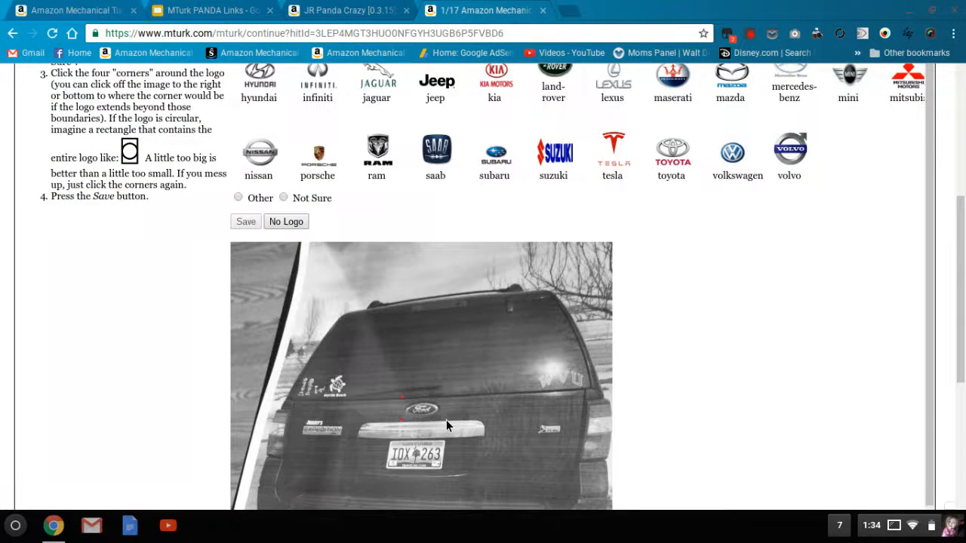
left_click(446, 398)
mouse_move(962, 290)
left_mouse_down()
mouse_move(961, 313)
mouse_move(961, 302)
left_mouse_up()
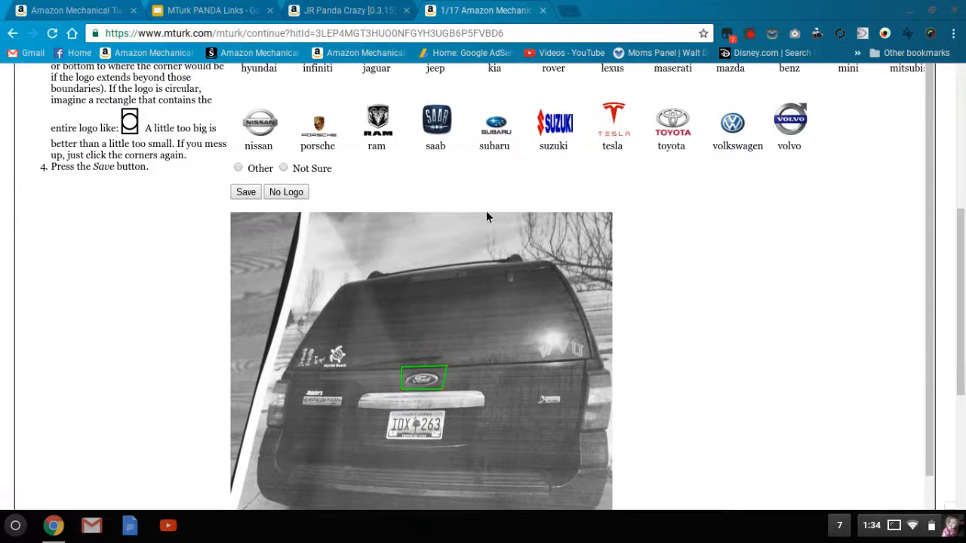
left_click(238, 195)
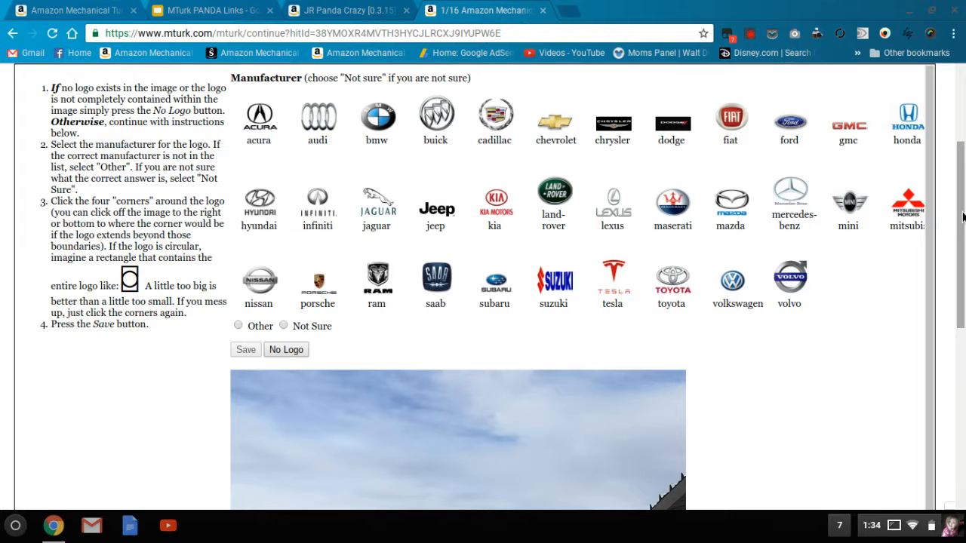
- Label the tan Highlander SUV as toyota with a box around its tailgate emblem, and save the answer
scroll(964, 223, "down", 1)
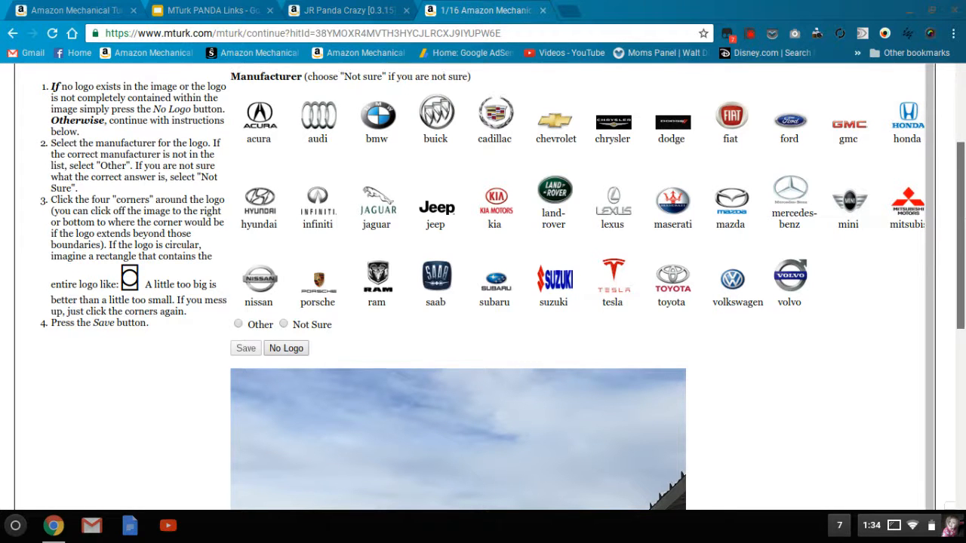
mouse_move(964, 224)
left_mouse_down()
mouse_move(950, 311)
mouse_move(955, 231)
left_mouse_up()
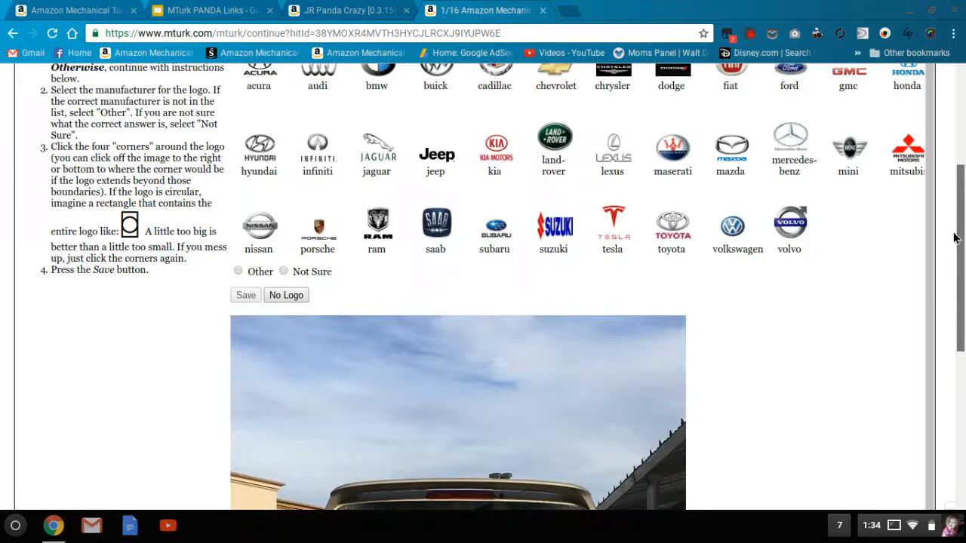
left_click(672, 225)
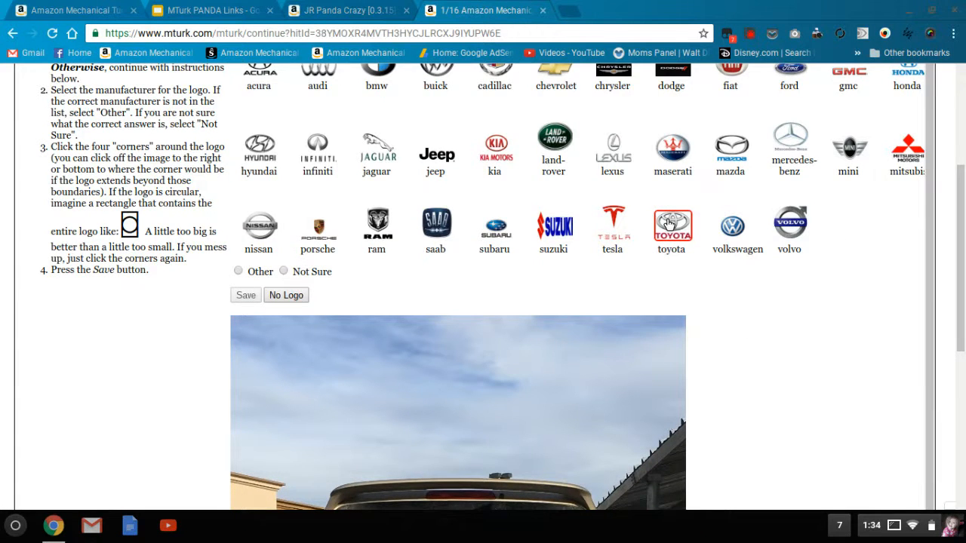
scroll(479, 389, "down", 3)
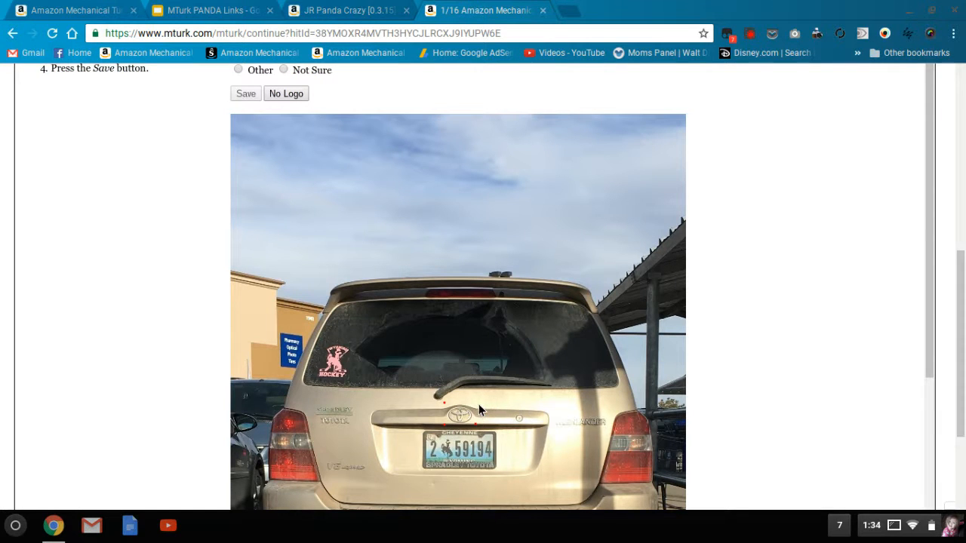
left_click(478, 404)
scroll(704, 378, "up", 1)
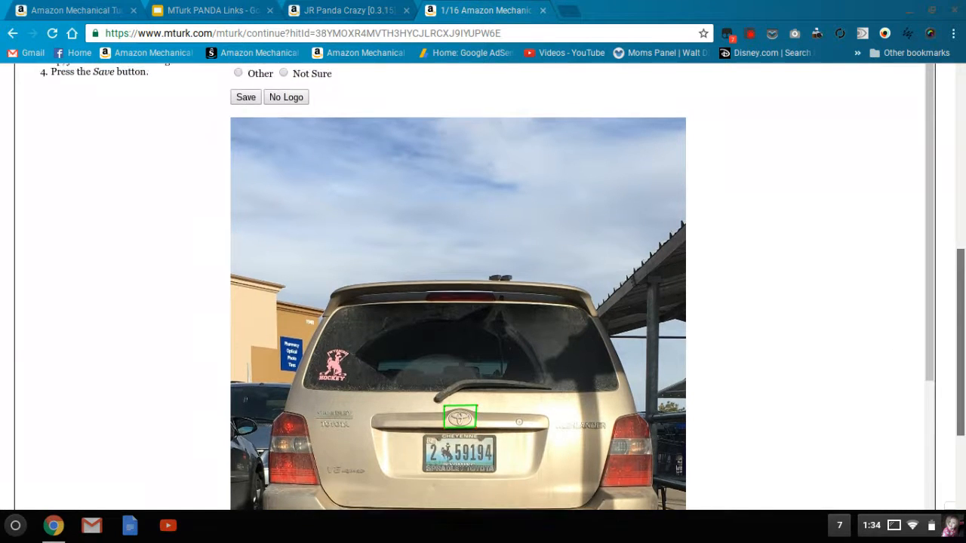
scroll(295, 130, "up", 1)
left_click(246, 121)
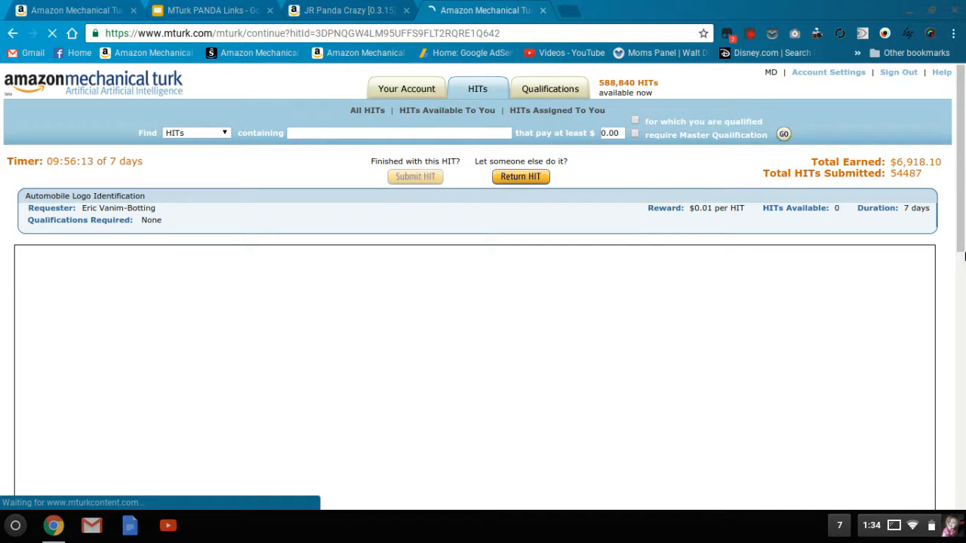
- Examine the parking-lot photo with the blue spoilered car in the middle and submit it as having no logo
left_click(964, 237)
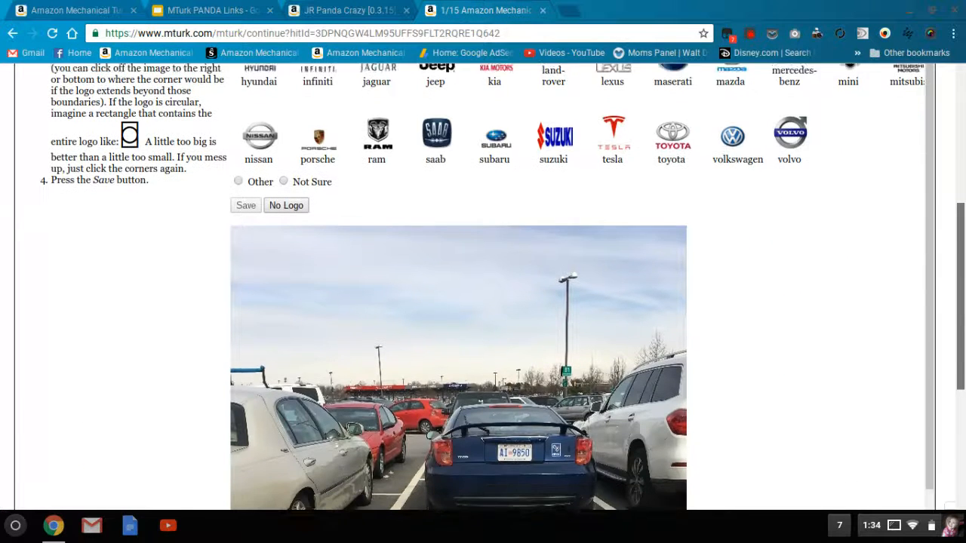
scroll(483, 287, "down", 1)
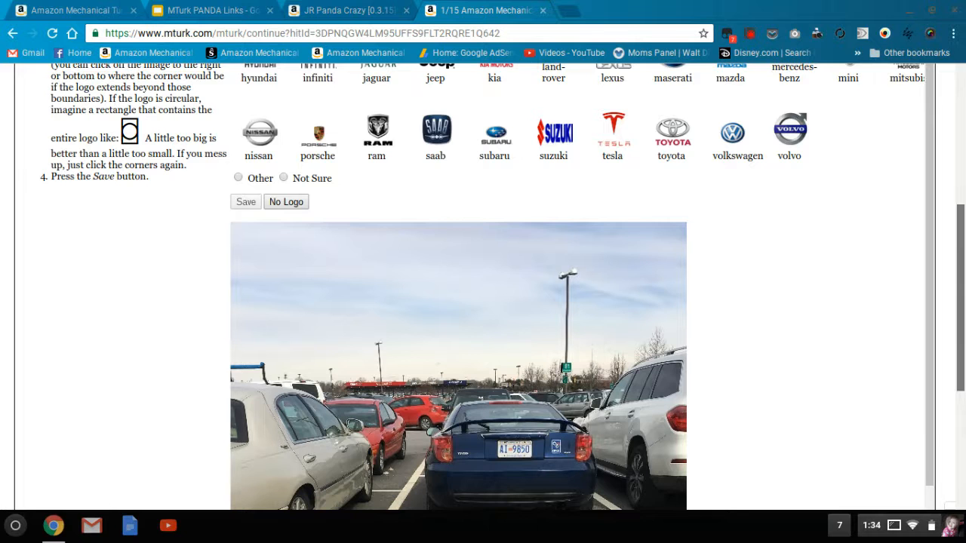
scroll(483, 287, "up", 1)
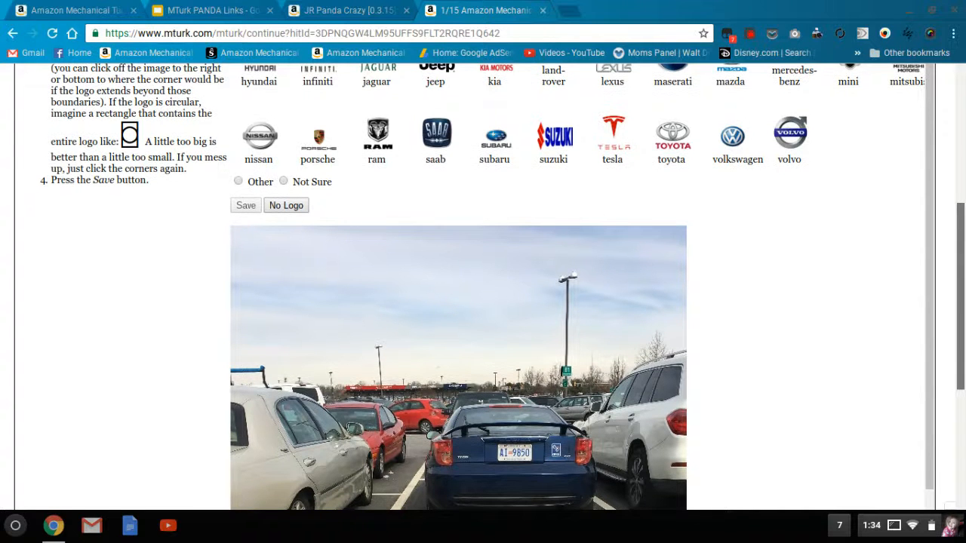
scroll(483, 287, "down", 1)
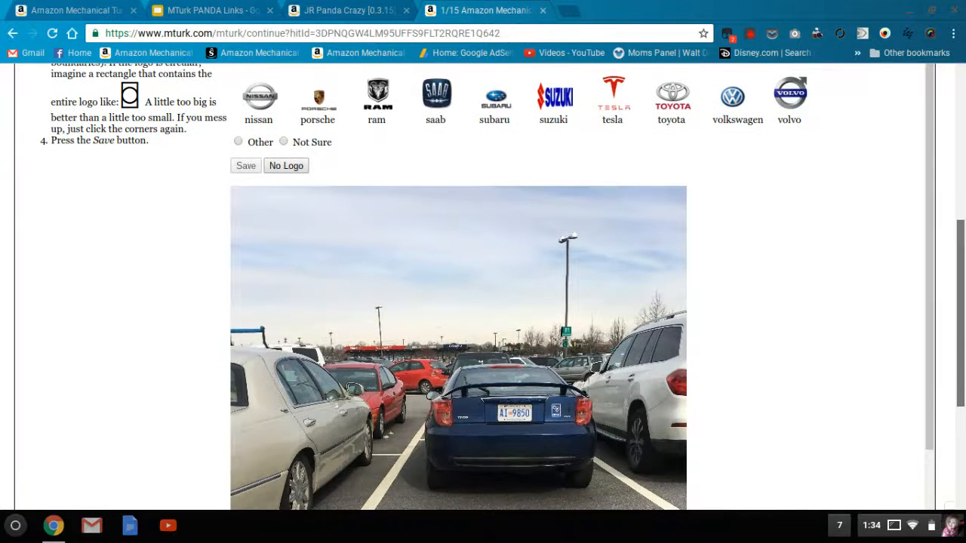
scroll(483, 287, "down", 1)
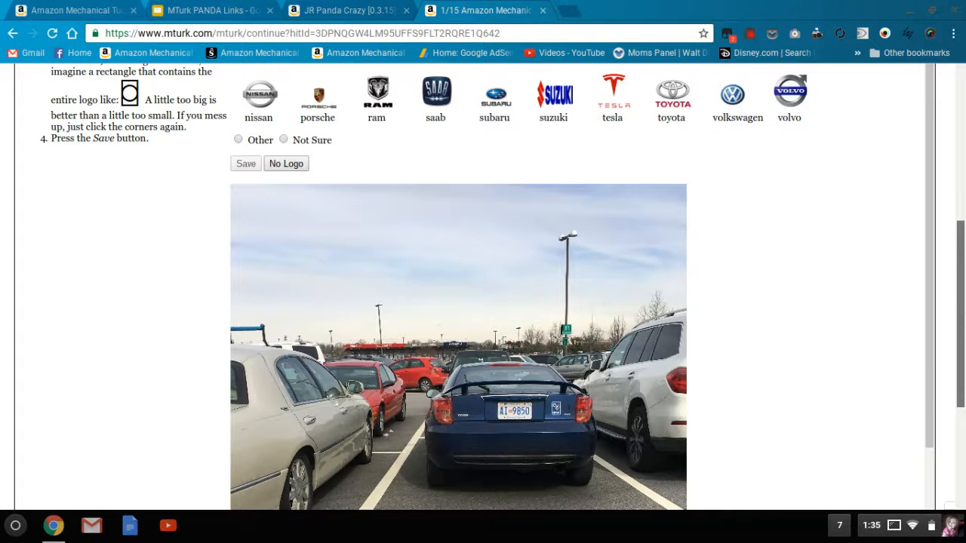
scroll(483, 287, "up", 1)
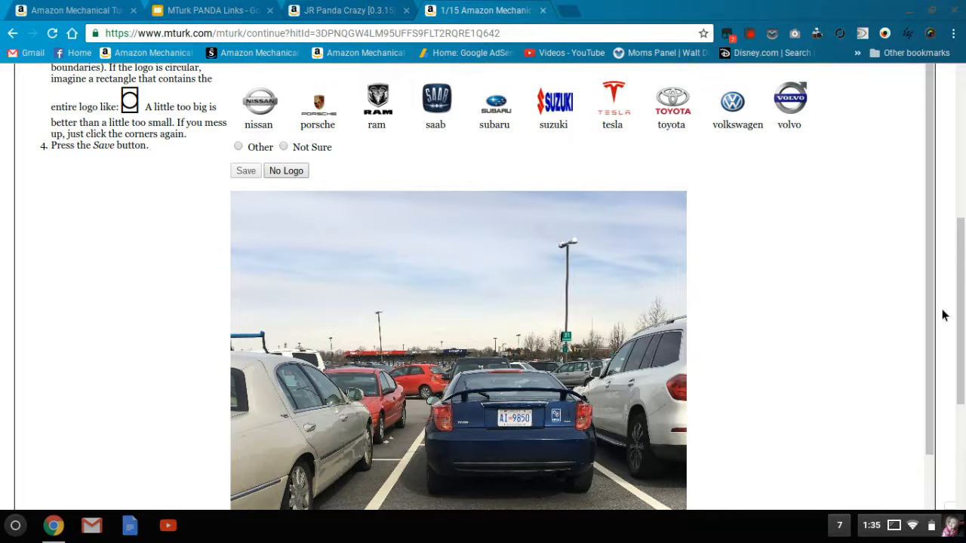
left_click_drag(961, 306, 943, 233)
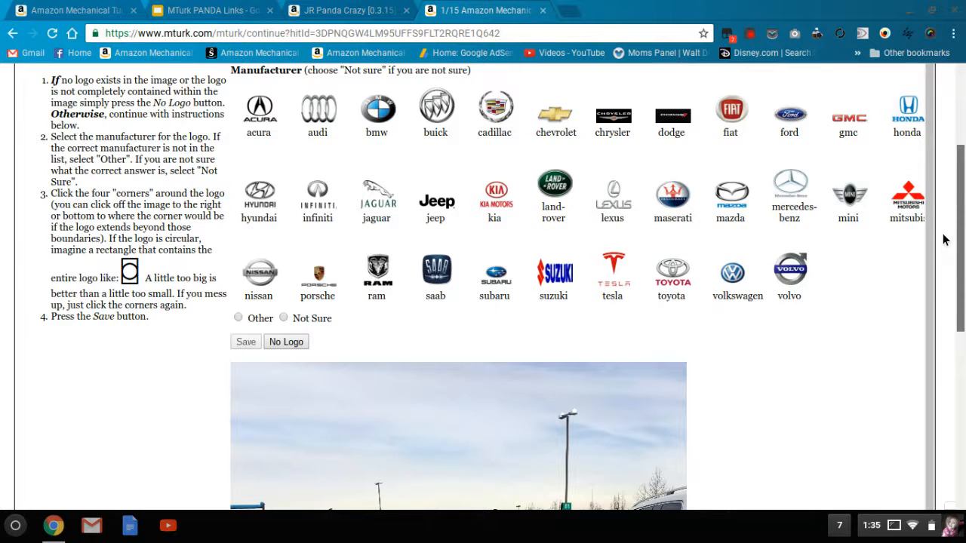
left_click_drag(944, 239, 941, 281)
left_click(298, 245)
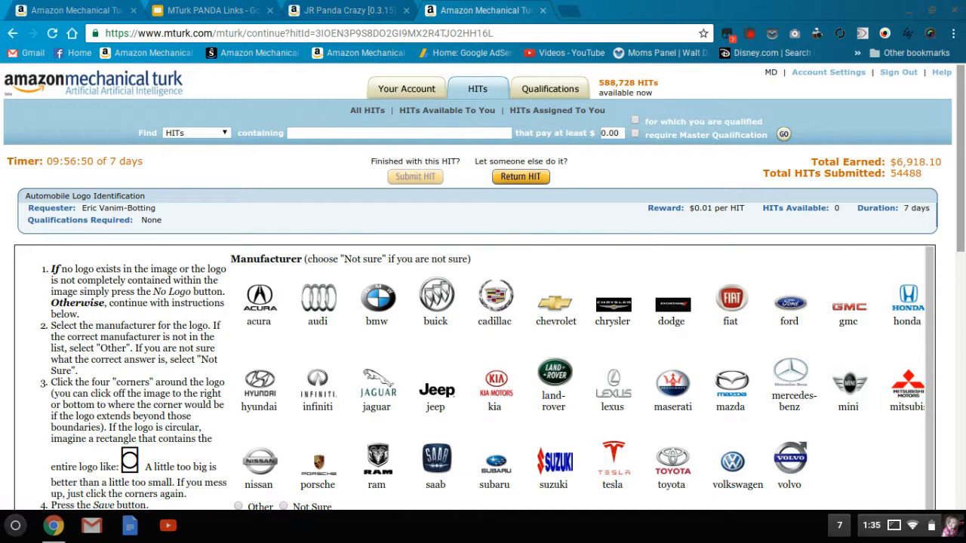
- Label the dark red sedan as ford with a box around its oval trunk logo, and save the answer
scroll(965, 234, "down", 3)
left_click_drag(965, 234, 962, 261)
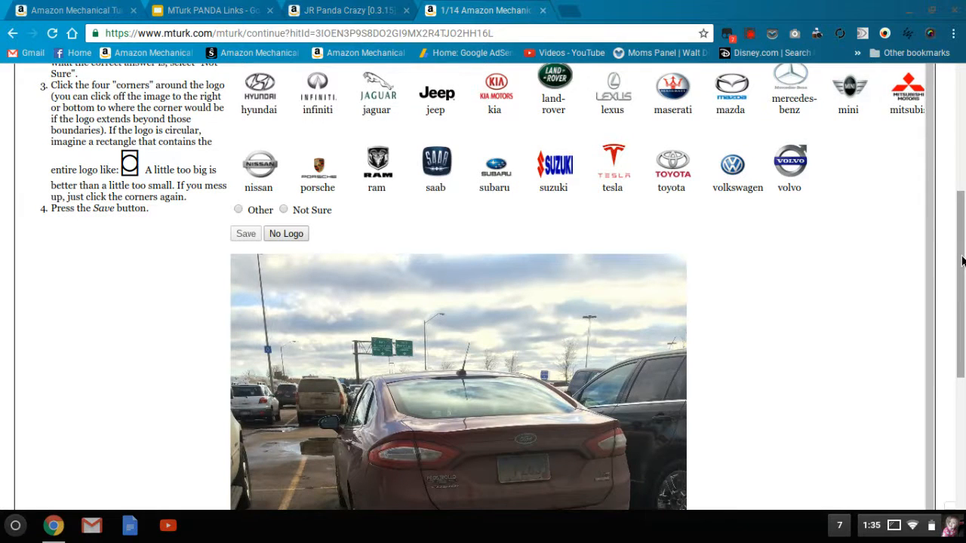
left_click_drag(962, 261, 957, 222)
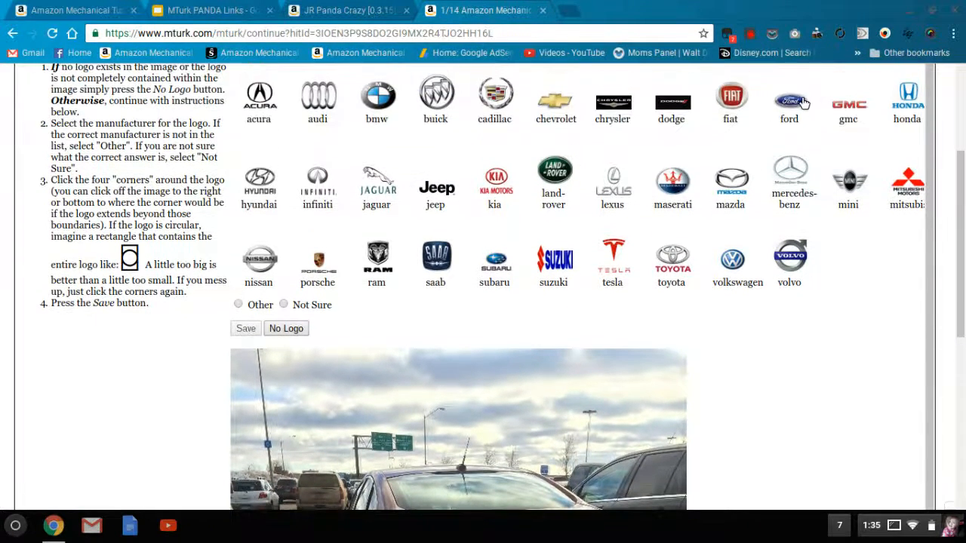
scroll(514, 377, "down", 3)
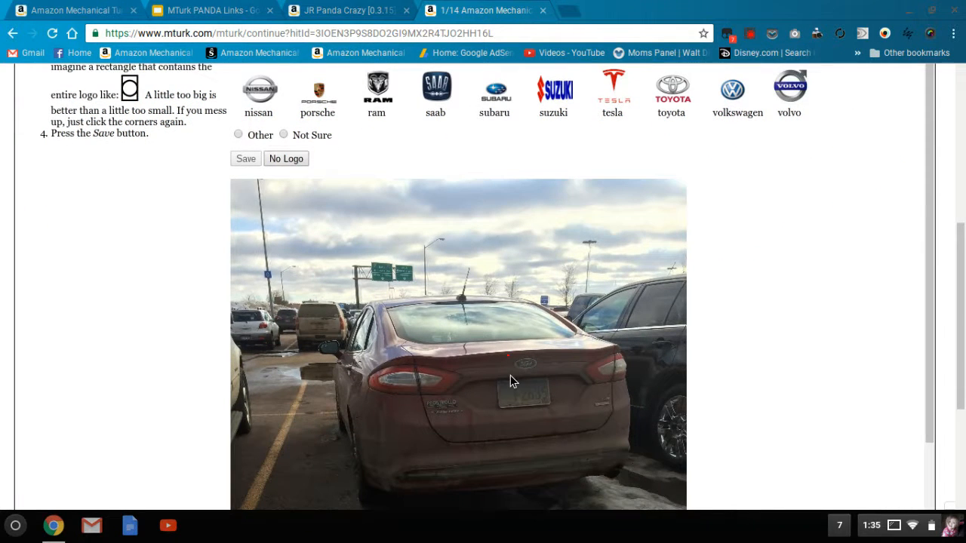
left_click(546, 353)
left_click(243, 160)
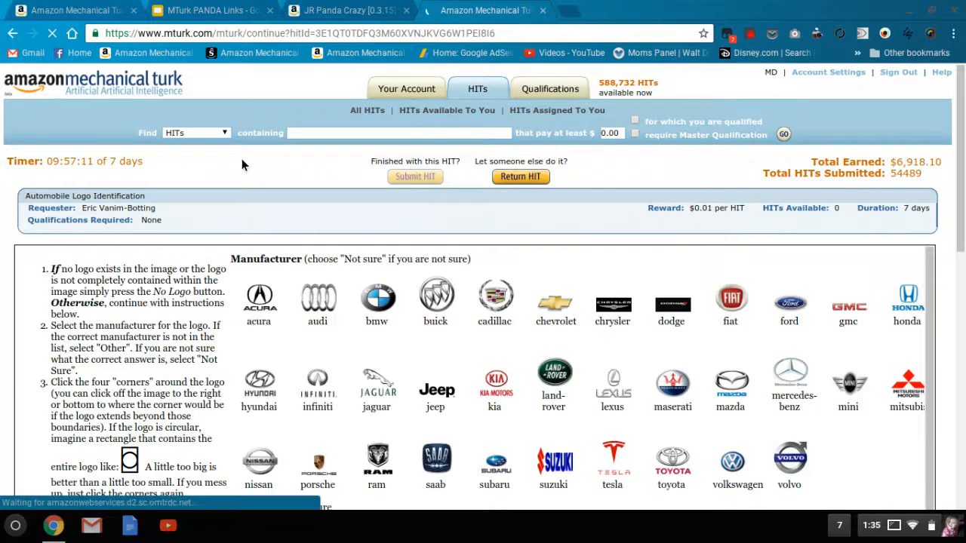
- Label the silver Odyssey minivan as honda with a box around its tailgate emblem, and save the answer
scroll(964, 269, "down", 4)
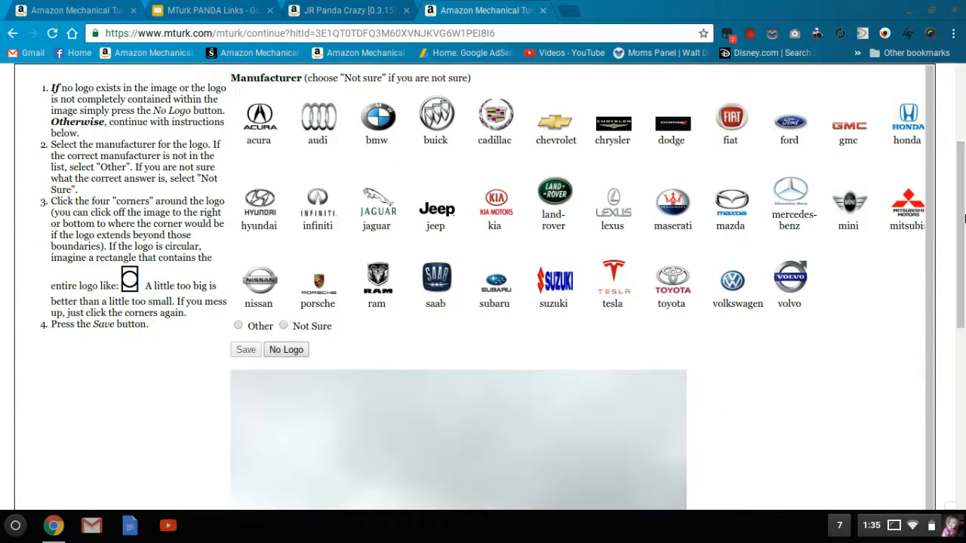
scroll(964, 269, "down", 2)
scroll(964, 269, "up", 3)
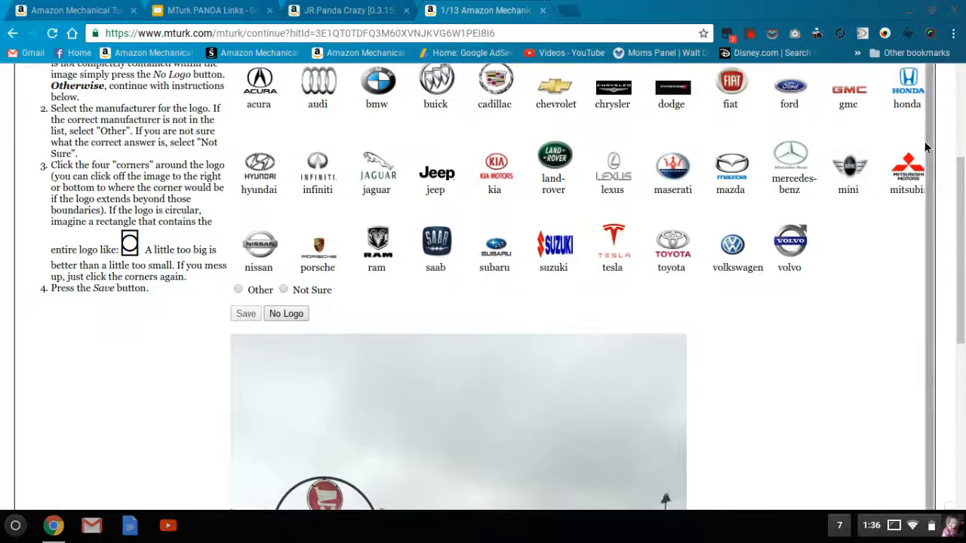
scroll(526, 430, "down", 3)
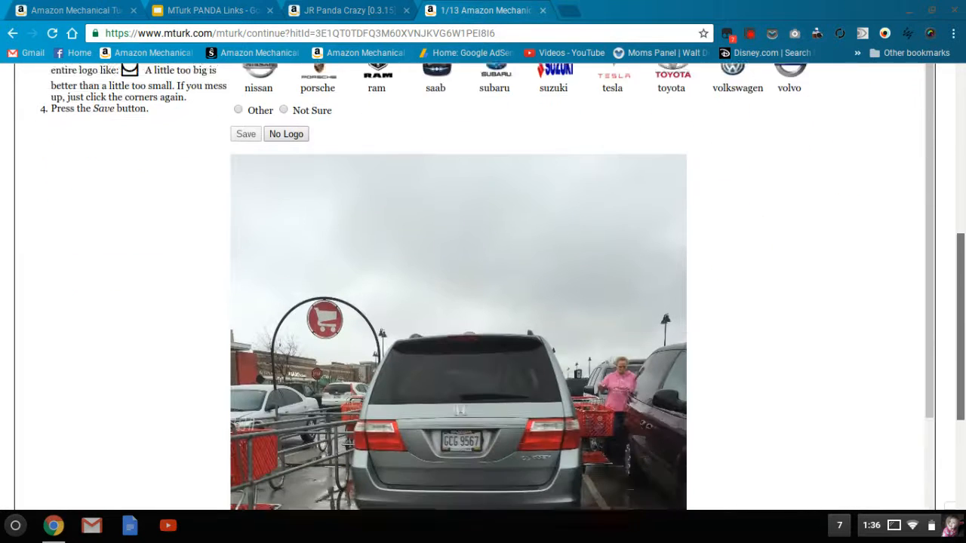
left_click(477, 388)
left_click(246, 120)
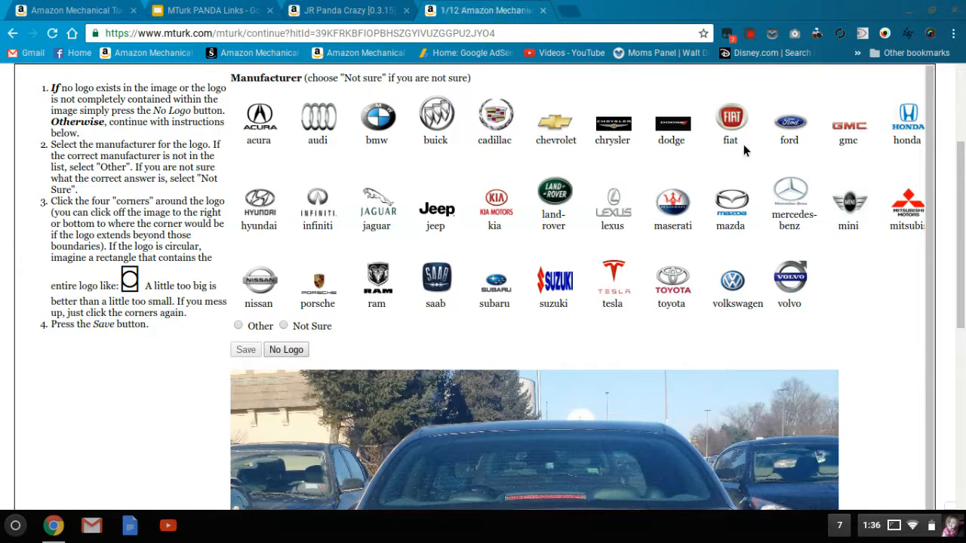
- Examine the rear of the grey sedan, choose Not Sure as the manufacturer, and try to save the answer
left_click_drag(962, 235, 960, 377)
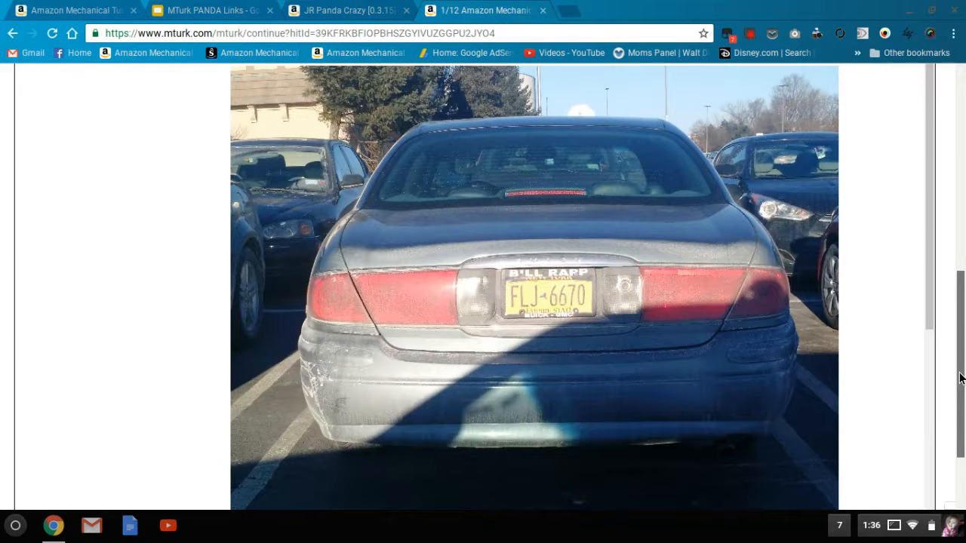
left_click_drag(960, 377, 939, 285)
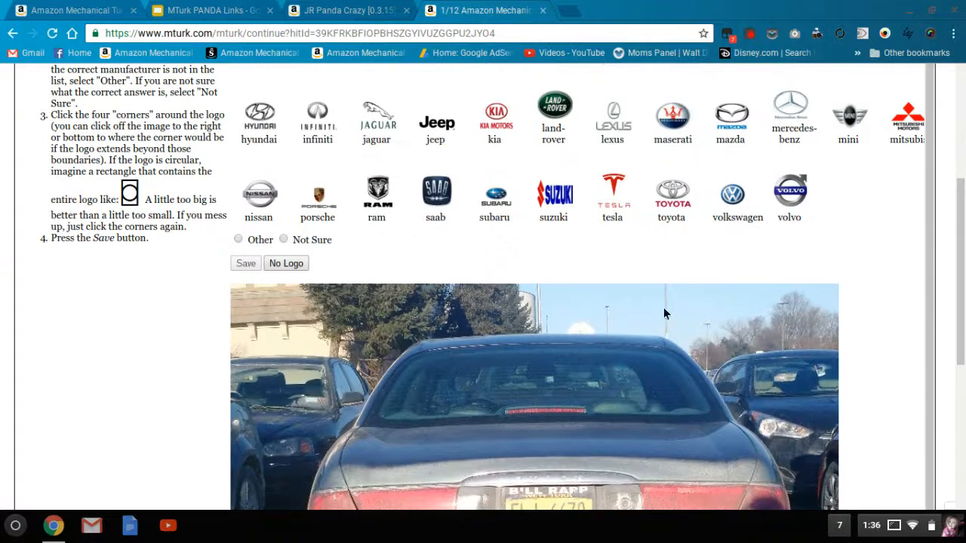
scroll(552, 385, "down", 3)
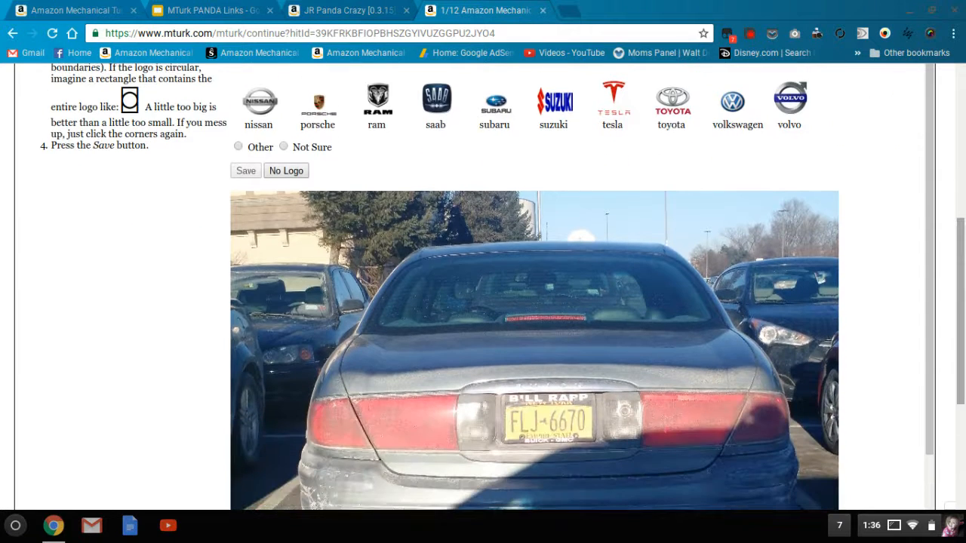
left_click_drag(960, 317, 950, 228)
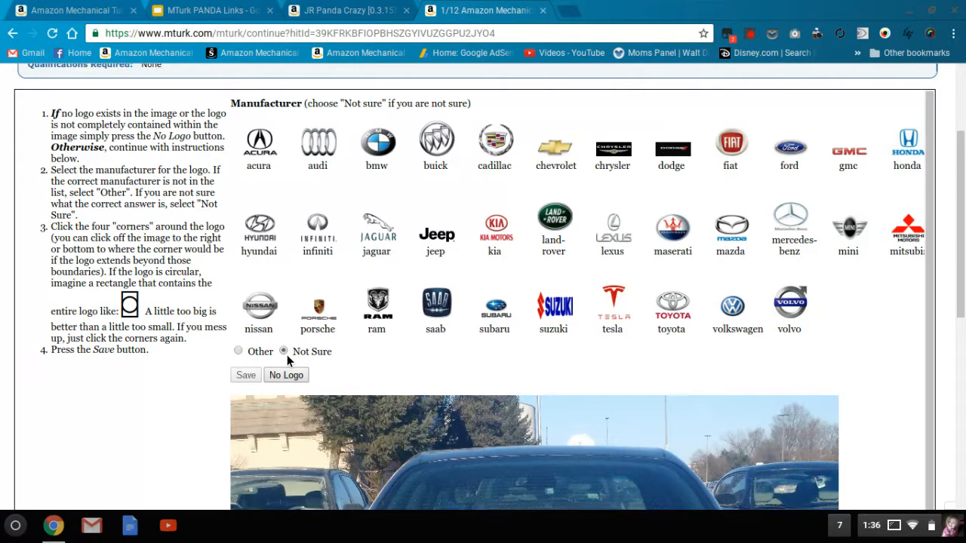
left_click(243, 378)
left_click(610, 124)
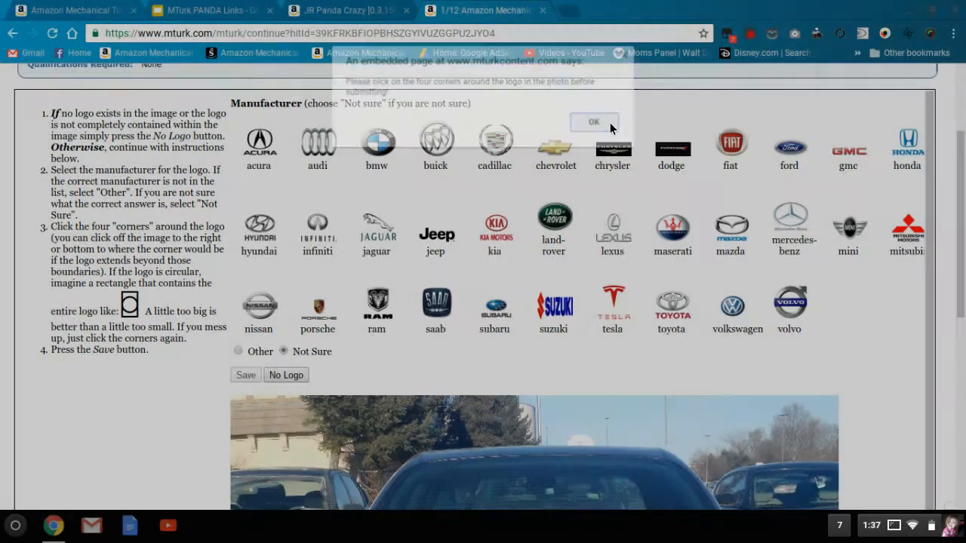
- Mark the four corners around the chrome strip above the grey sedan's licence plate and save the answer
scroll(451, 262, "down", 4)
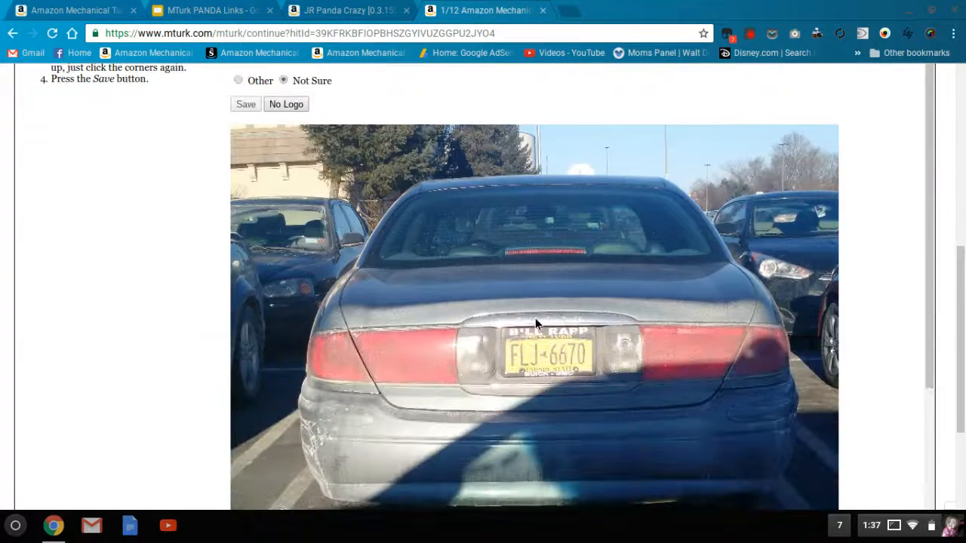
left_click(509, 314)
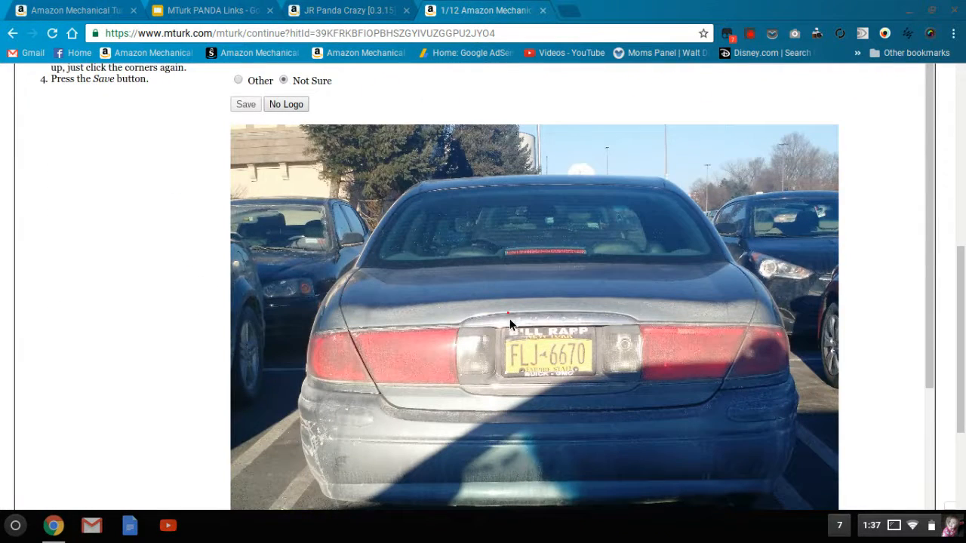
left_click(591, 325)
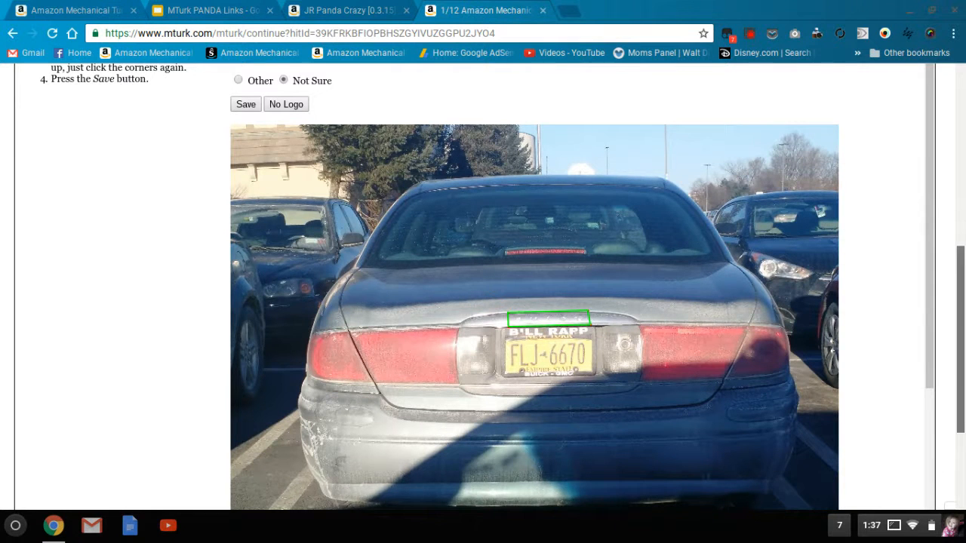
scroll(633, 228, "up", 1)
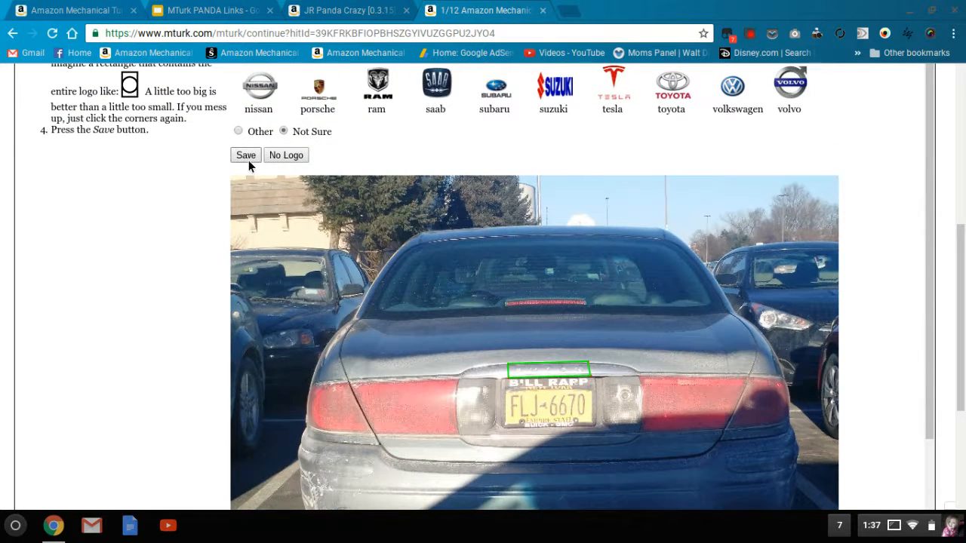
left_click(246, 156)
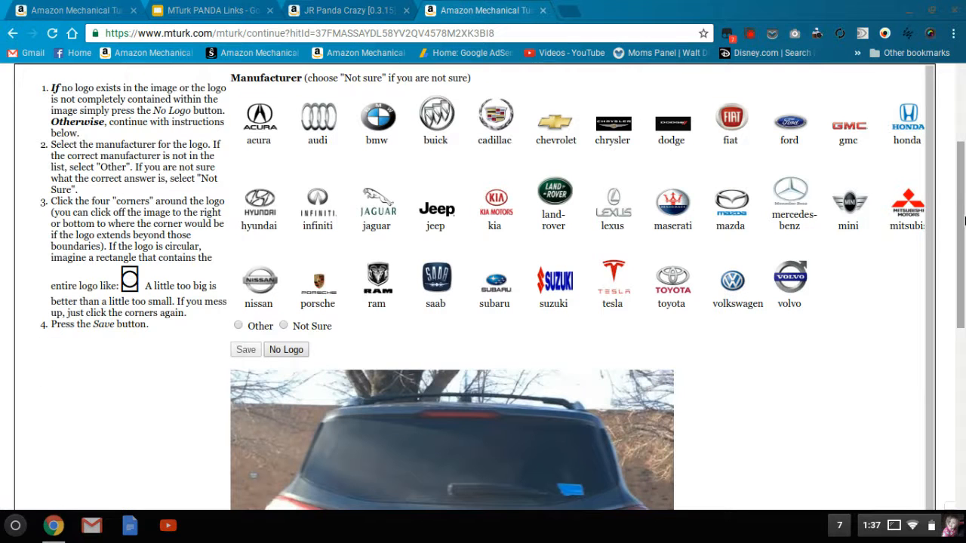
- Label the dark grey Escape SUV as ford with a box around its oval tailgate logo, and save the answer
scroll(965, 219, "down", 2)
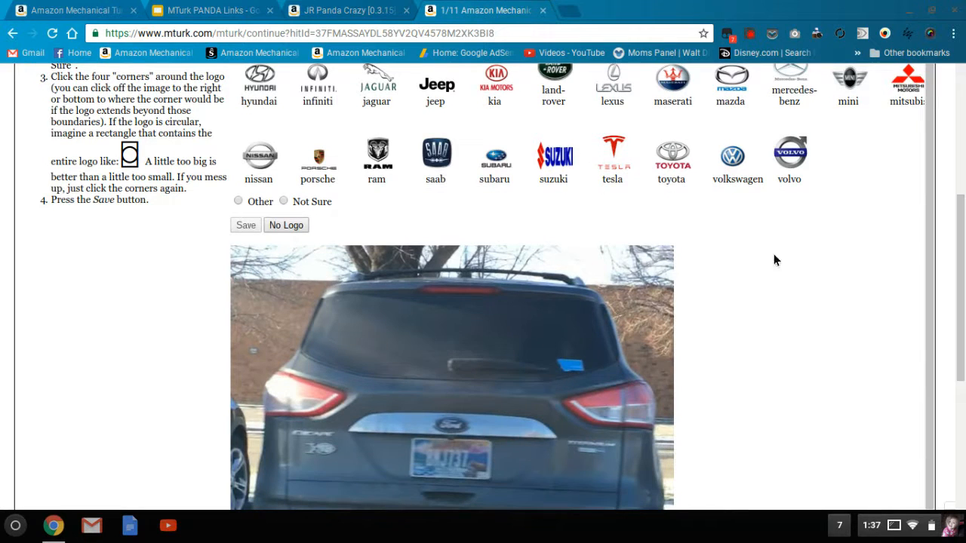
scroll(958, 256, "up", 3)
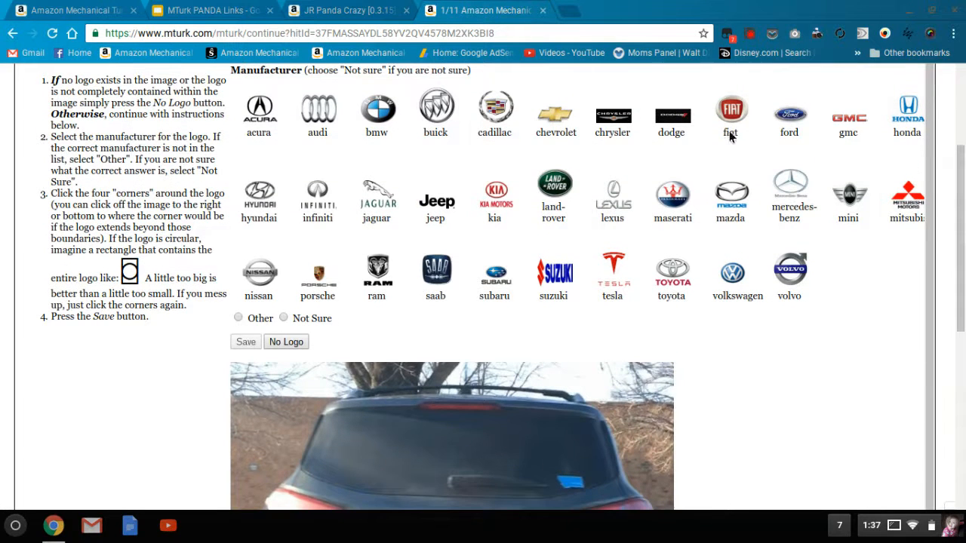
scroll(963, 285, "down", 3)
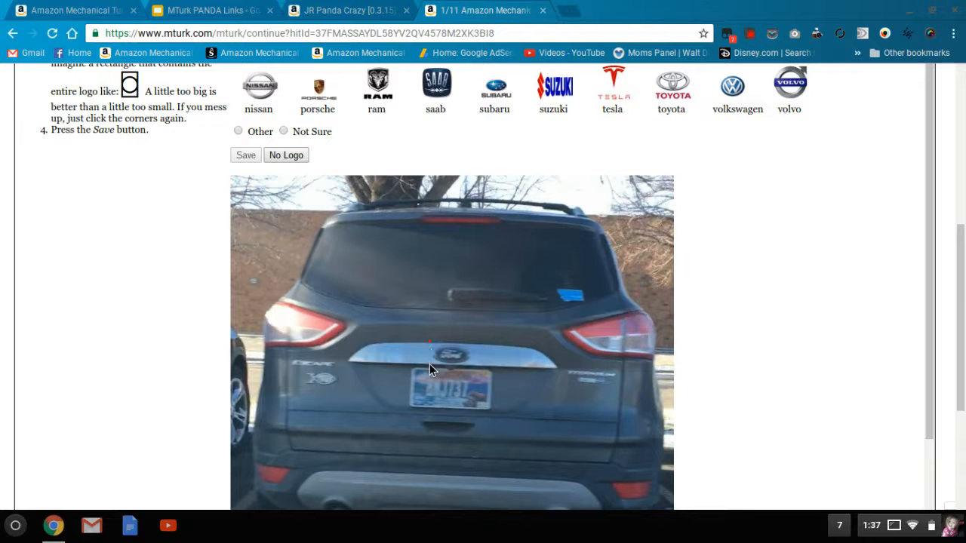
left_click(478, 349)
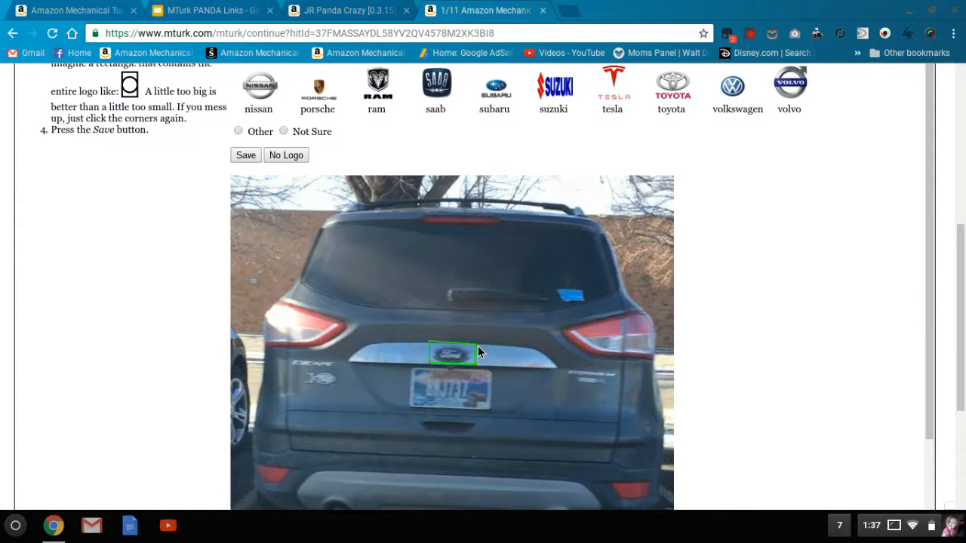
left_click(246, 155)
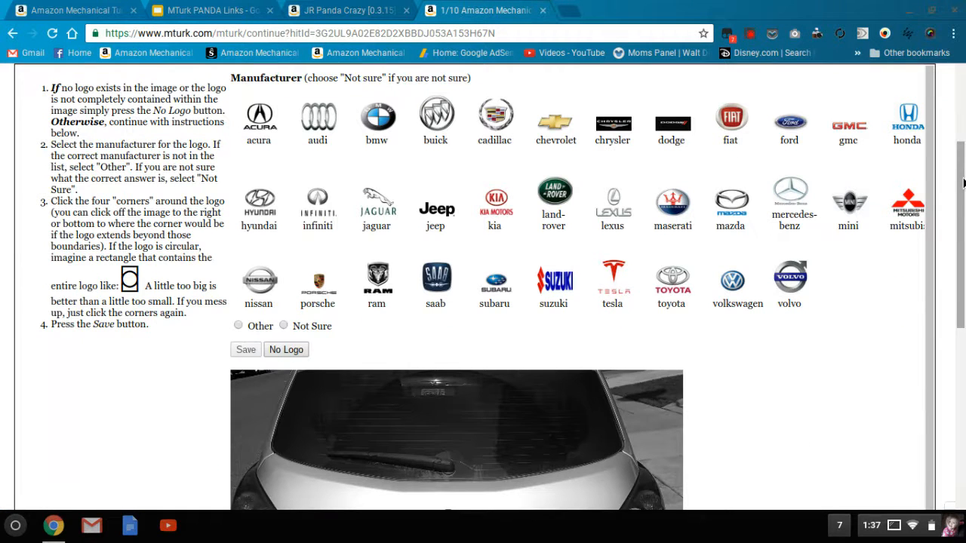
- Label the Versa hatchback in the black-and-white photo as nissan with a box around its round emblem, and save the answer
left_click_drag(963, 182, 964, 209)
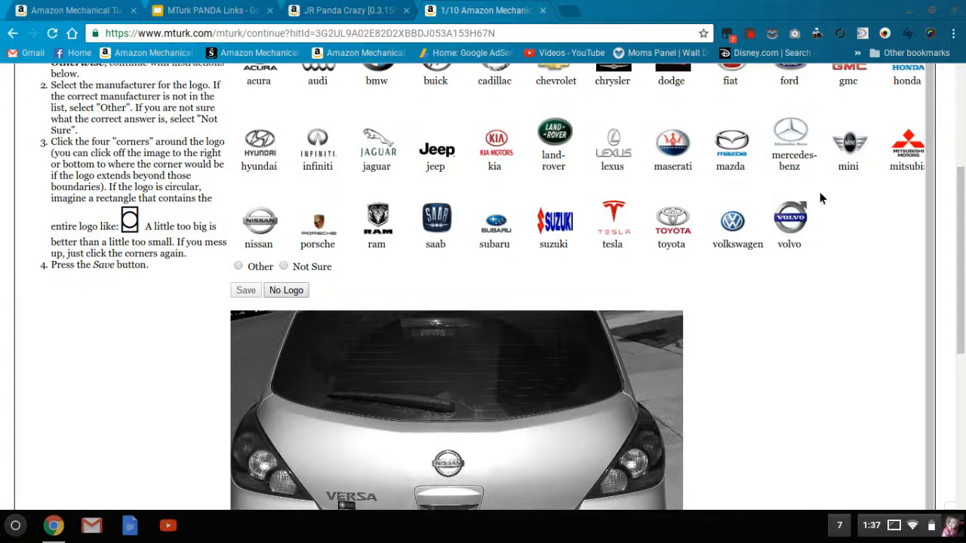
left_click(272, 234)
left_click(424, 479)
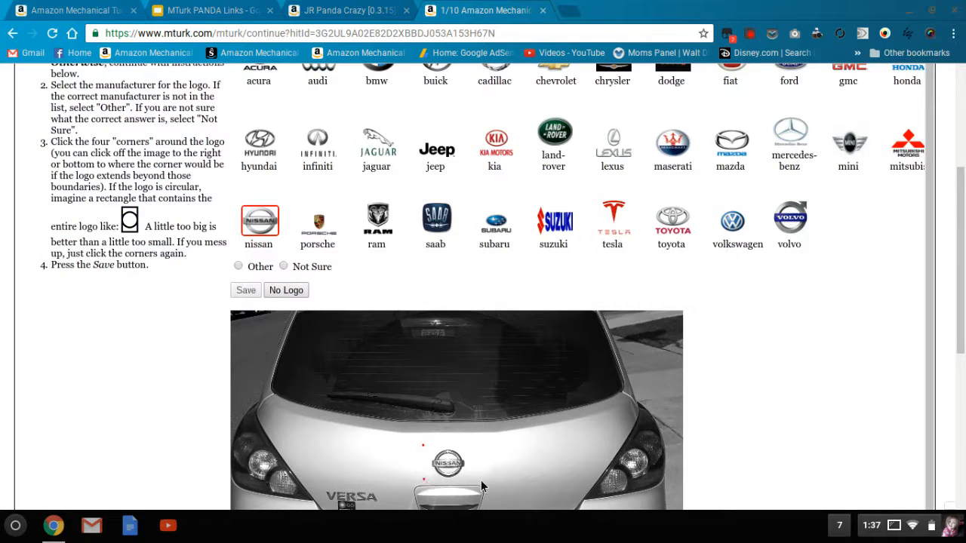
left_click(473, 481)
left_click(474, 445)
left_click(241, 294)
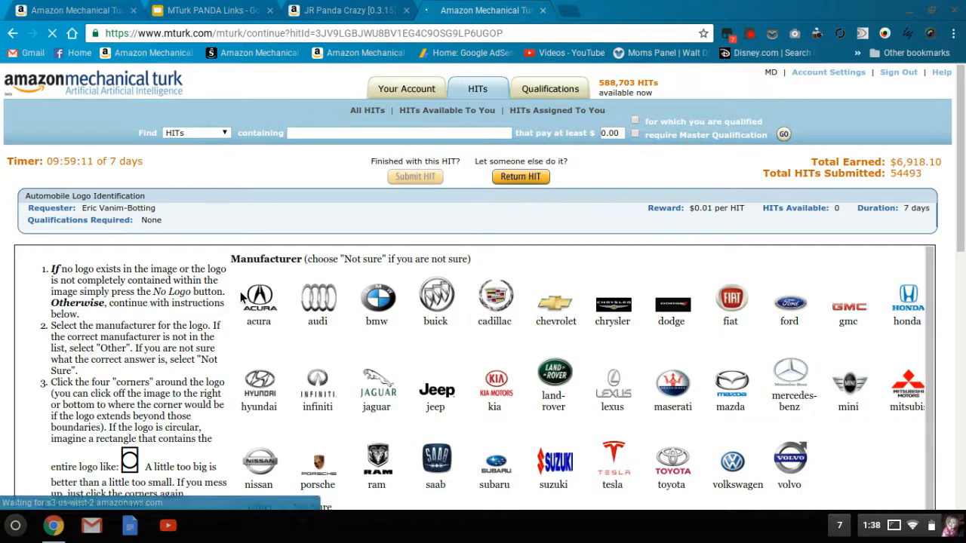
- Label the tan Pilot SUV as honda with a box around the emblem above its licence plate, and save the answer
scroll(241, 298, "down", 3)
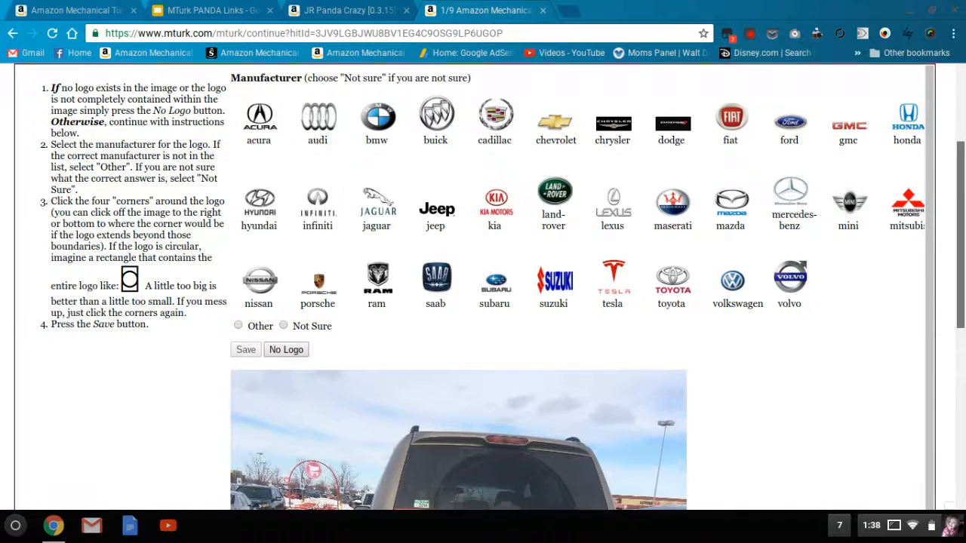
scroll(241, 298, "down", 2)
scroll(962, 275, "up", 2)
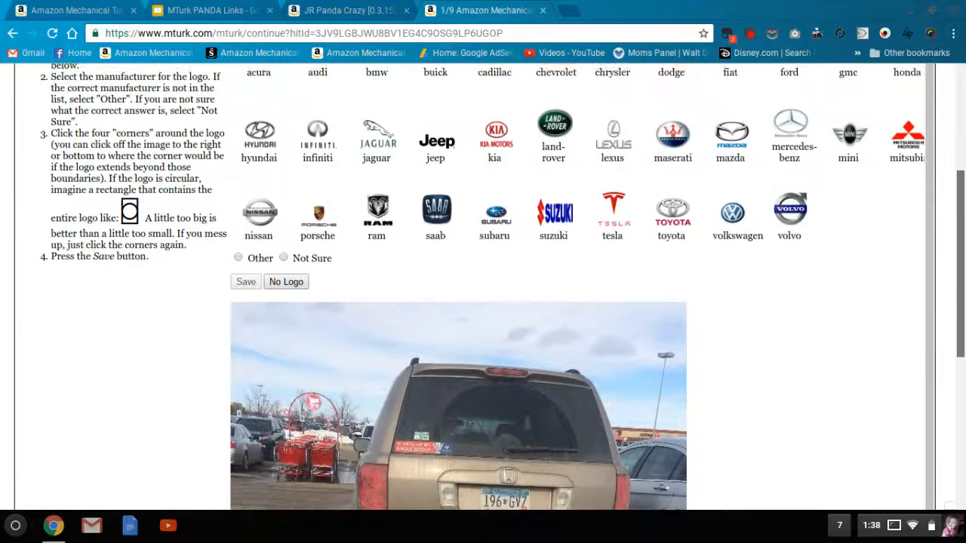
left_click_drag(962, 275, 963, 277)
left_click(906, 95)
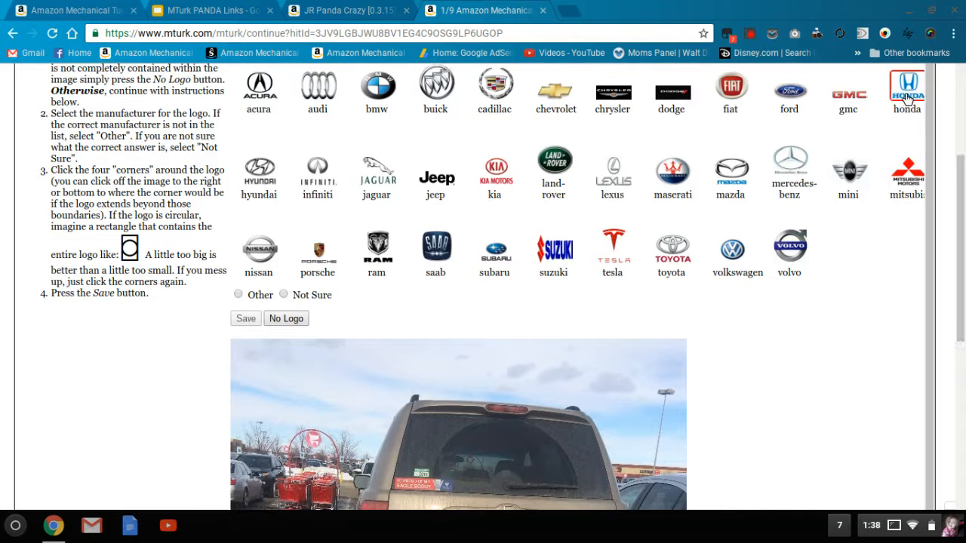
scroll(616, 349, "down", 2)
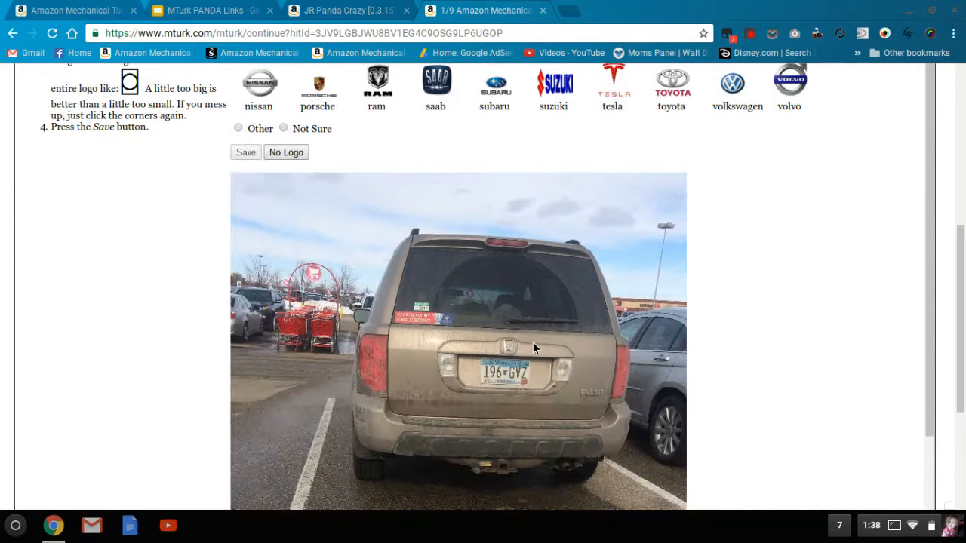
left_click(495, 356)
left_click(525, 338)
left_click(245, 153)
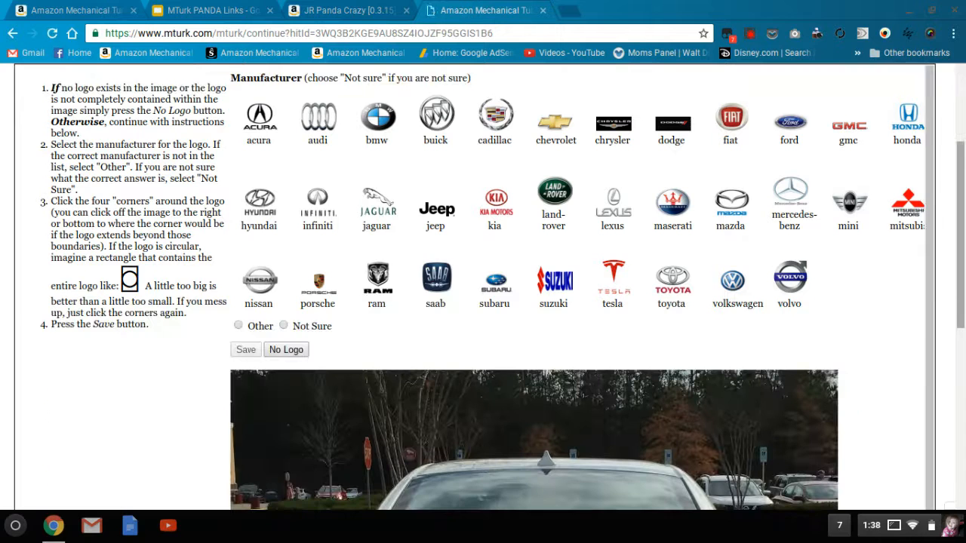
- Label the white sedan as chevrolet with a box around the gold bow-tie emblem on its trunk, and save the answer
scroll(695, 75, "down", 1)
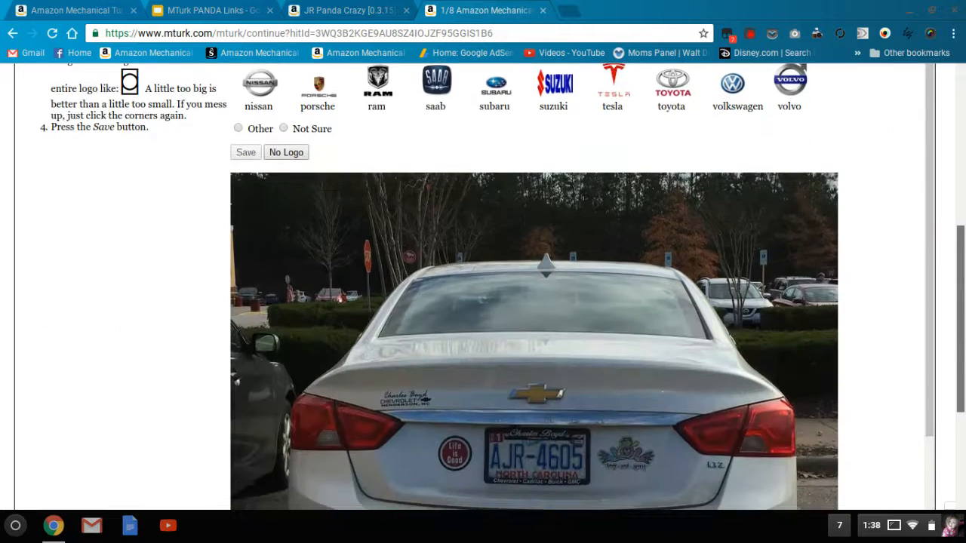
scroll(696, 74, "up", 3)
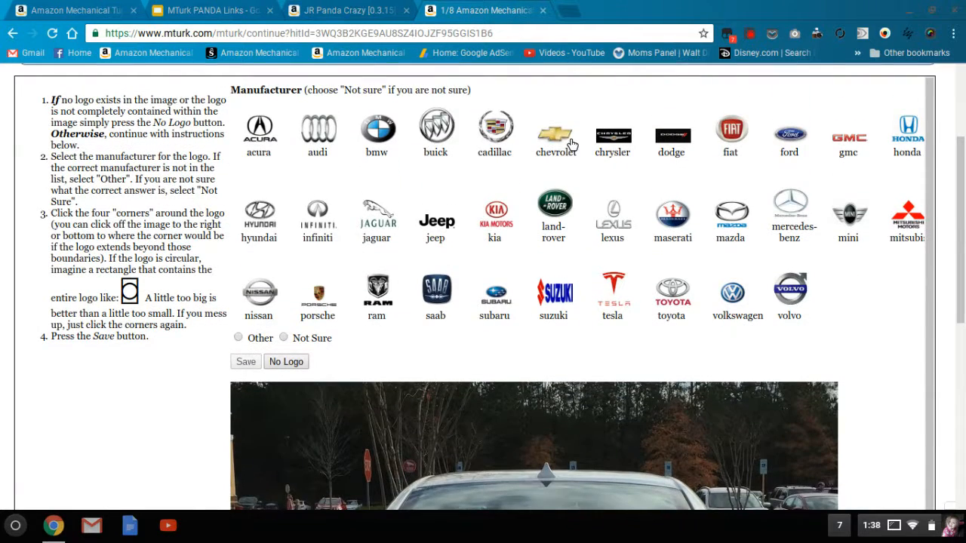
scroll(574, 147, "down", 3)
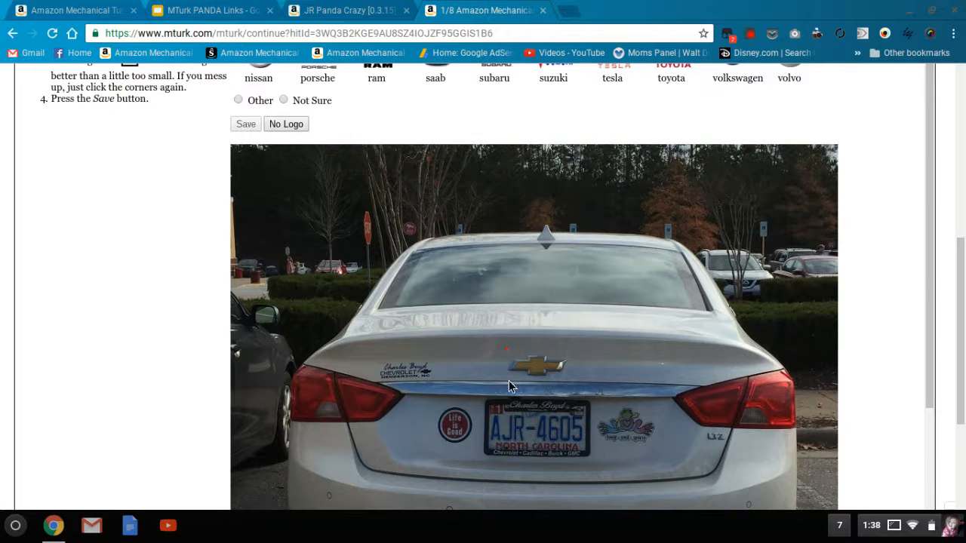
left_click(571, 381)
left_click(573, 351)
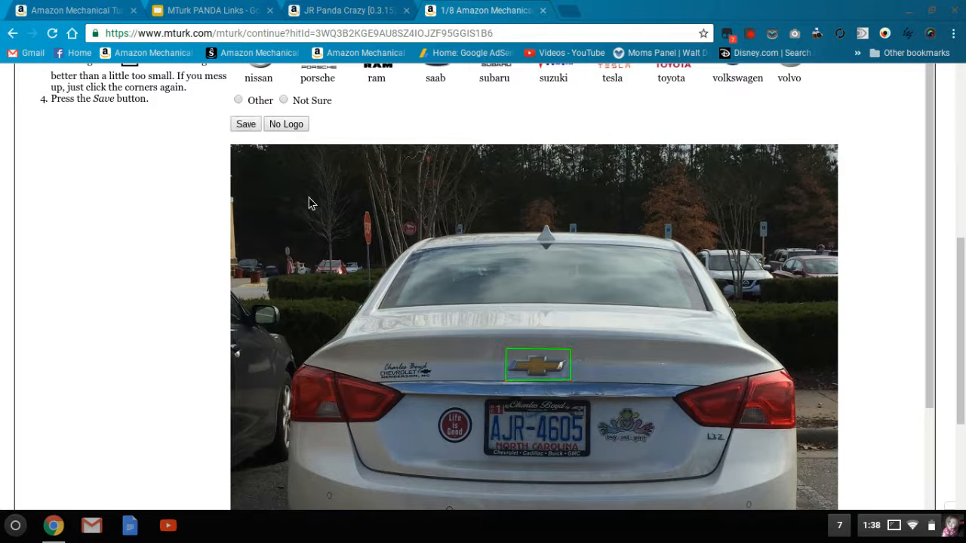
left_click(247, 126)
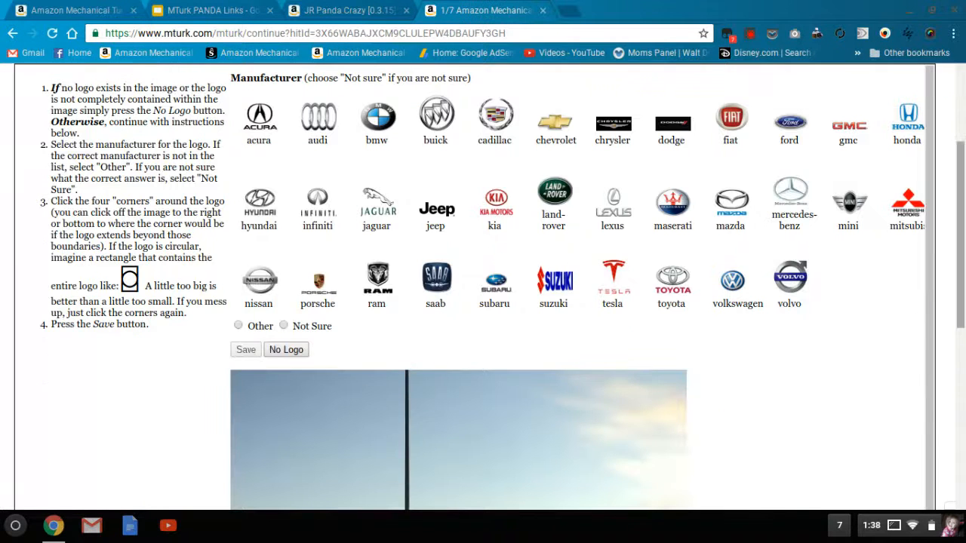
- Label the Yukon XL as gmc with a box around the GMC lettering on its tailgate, and save the answer
left_click_drag(960, 235, 957, 205)
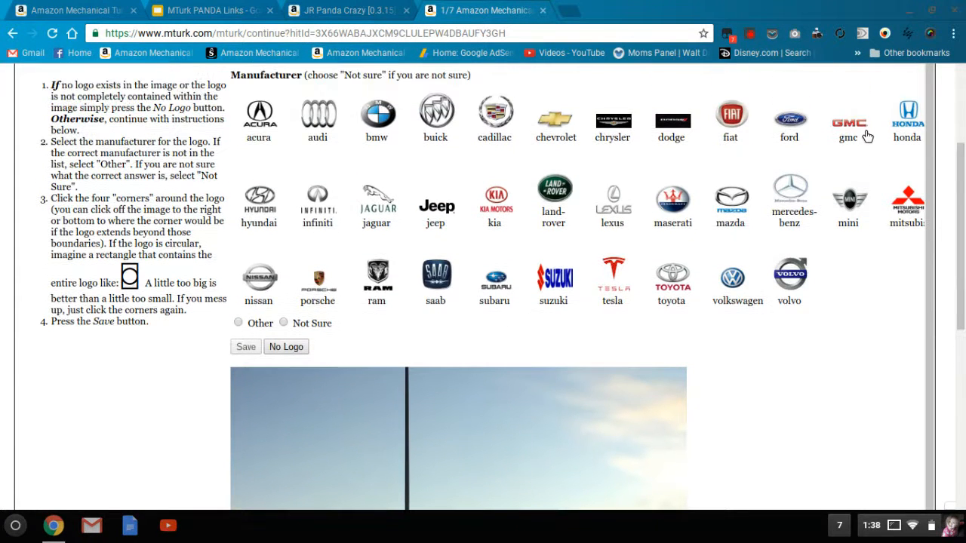
scroll(610, 392, "down", 5)
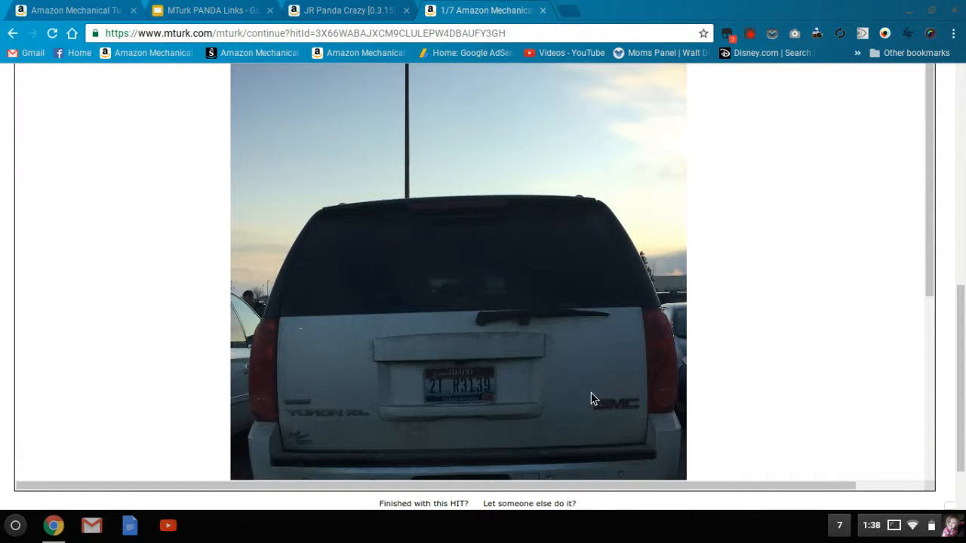
left_click(646, 417)
left_click(645, 392)
scroll(705, 219, "up", 3)
left_click(247, 179)
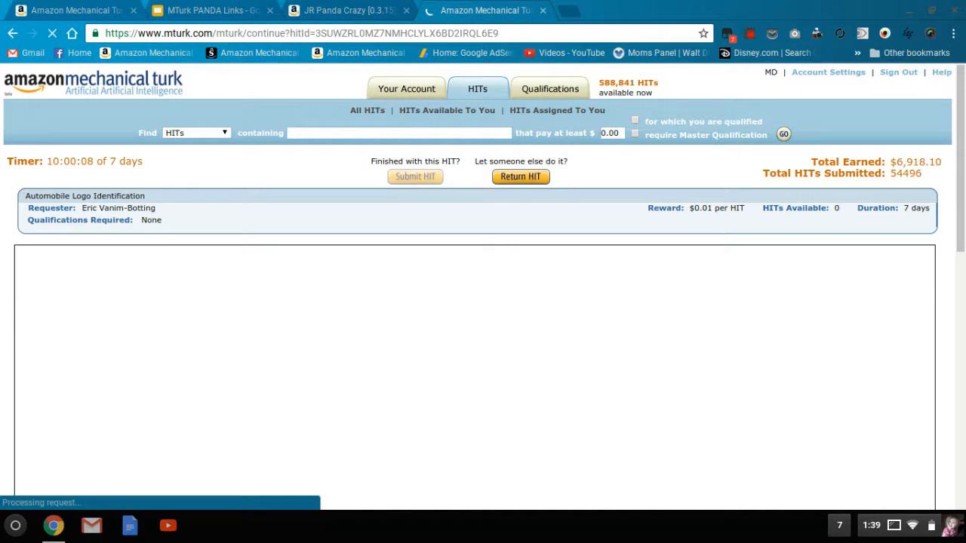
- Label the white Sentra sedan as nissan with a box around its round trunk emblem, and save the answer
scroll(483, 302, "down", 3)
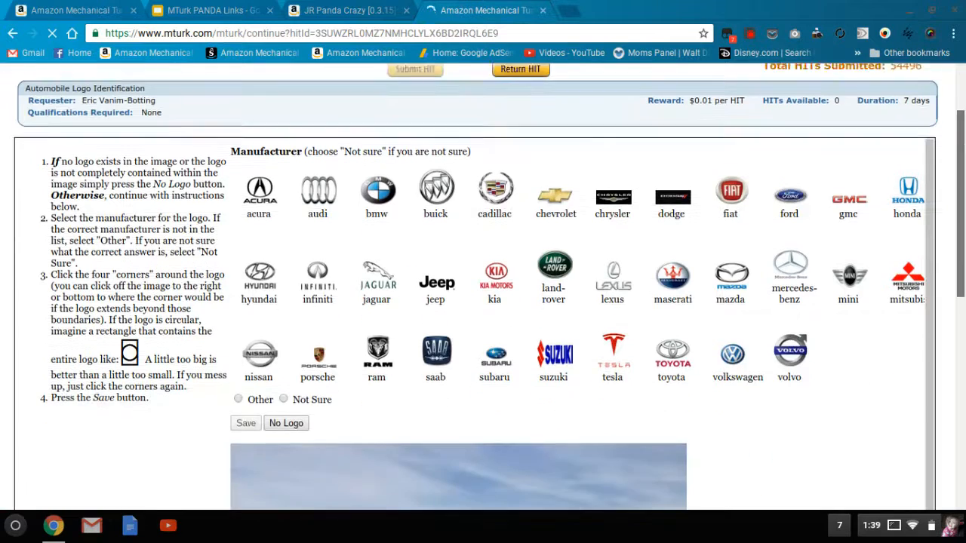
scroll(963, 291, "down", 2)
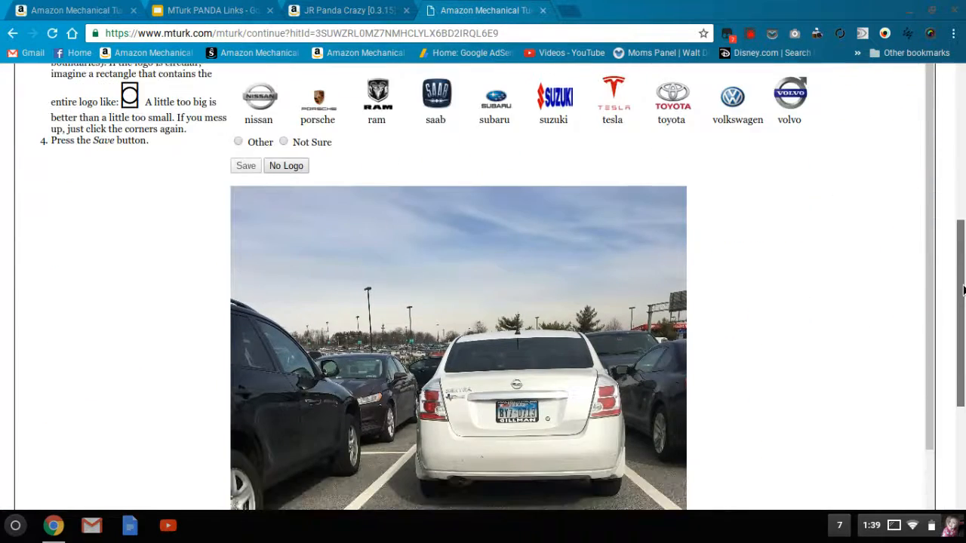
scroll(963, 291, "up", 1)
scroll(963, 290, "up", 2)
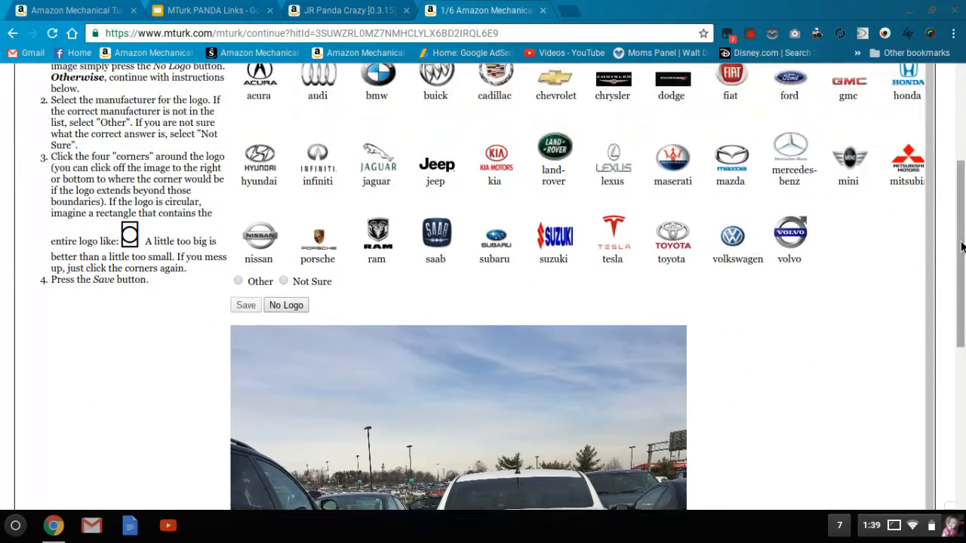
left_click(251, 240)
scroll(962, 287, "down", 2)
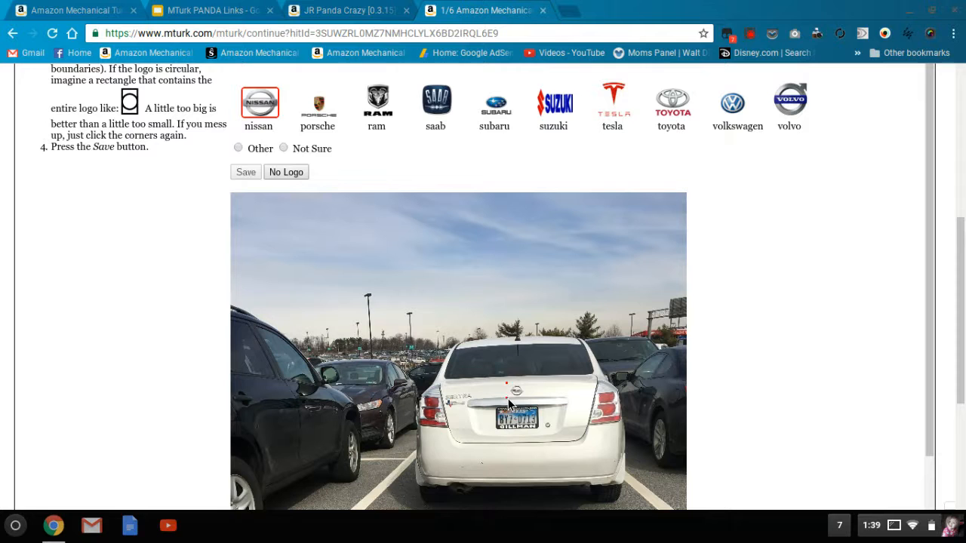
left_click(529, 383)
left_click(242, 173)
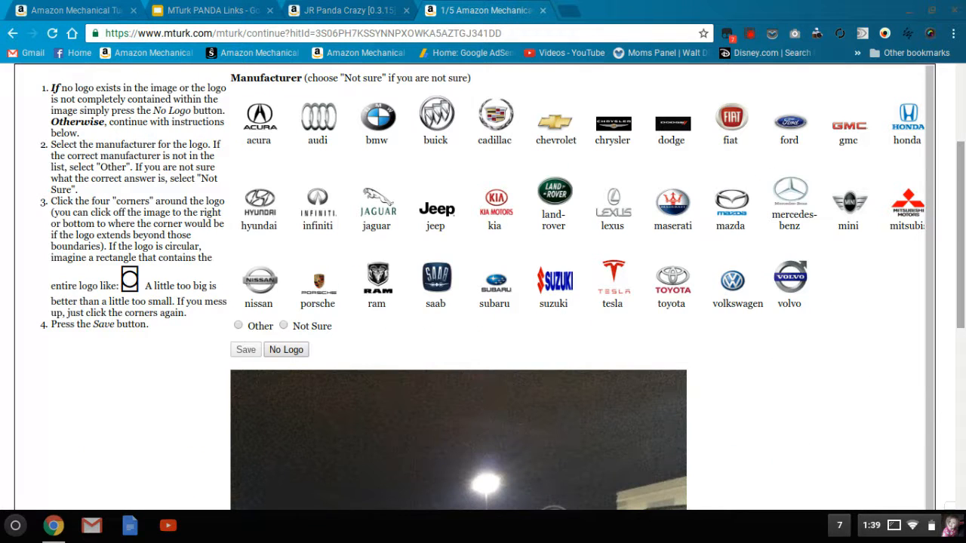
- Label the blue sedan in the night photo as honda with a box around its trunk emblem, and save the answer
left_click_drag(959, 180, 959, 202)
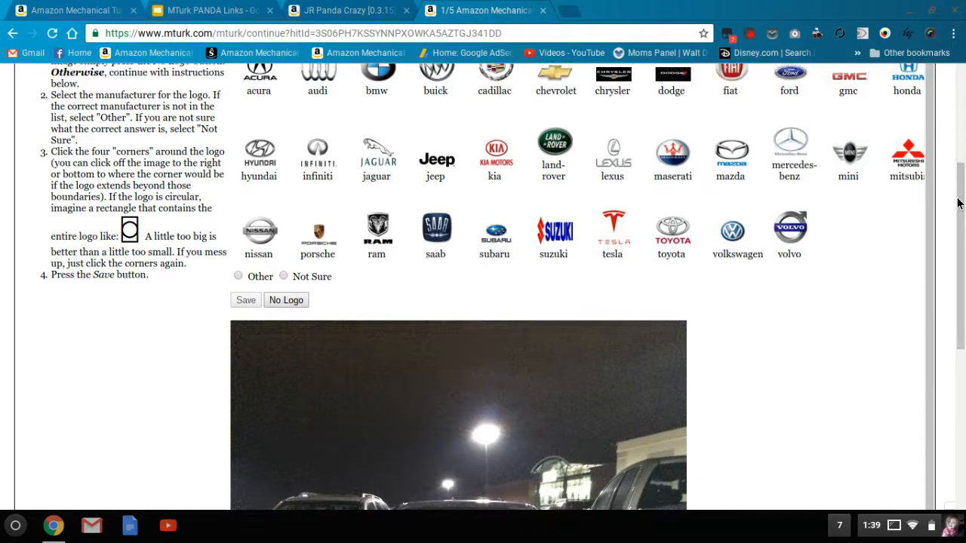
scroll(483, 413, "down", 3)
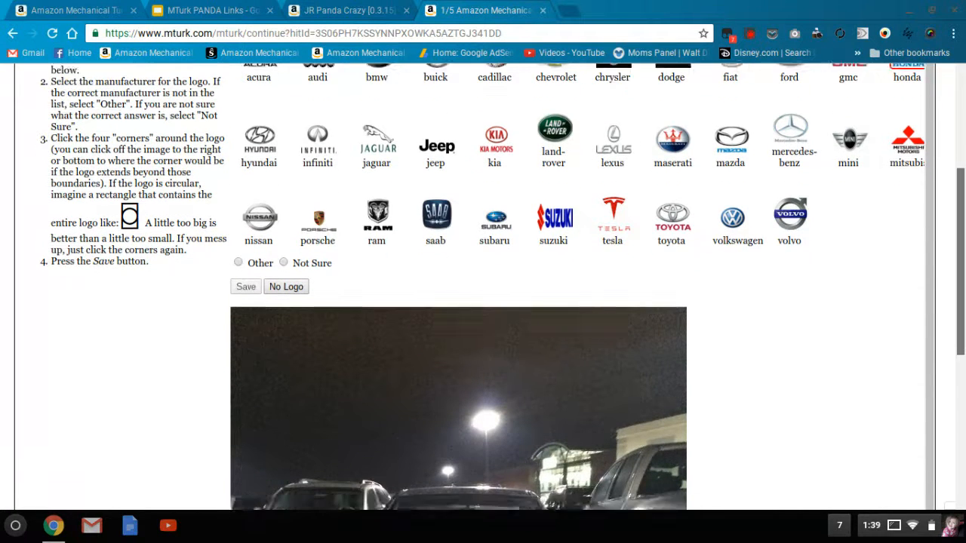
left_click(448, 398)
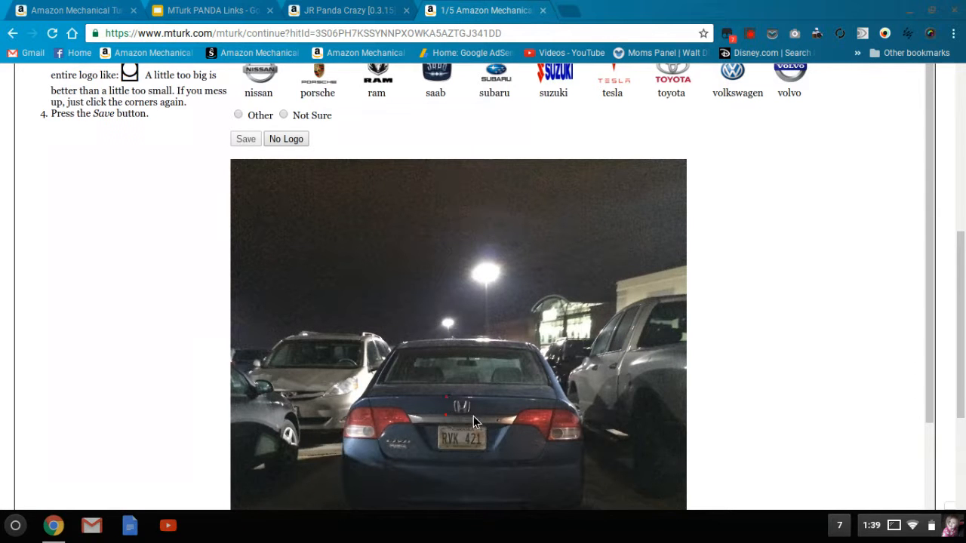
left_click(483, 398)
left_click(248, 140)
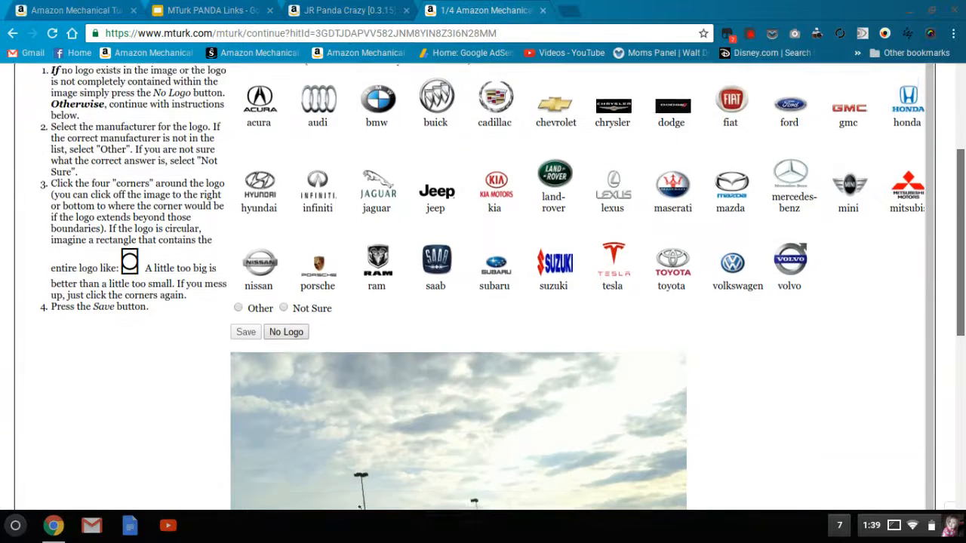
- Label the dark sedan under the cloudy sky as honda with a box around its small trunk emblem, and save the answer
left_click_drag(962, 222, 962, 331)
left_click(913, 105)
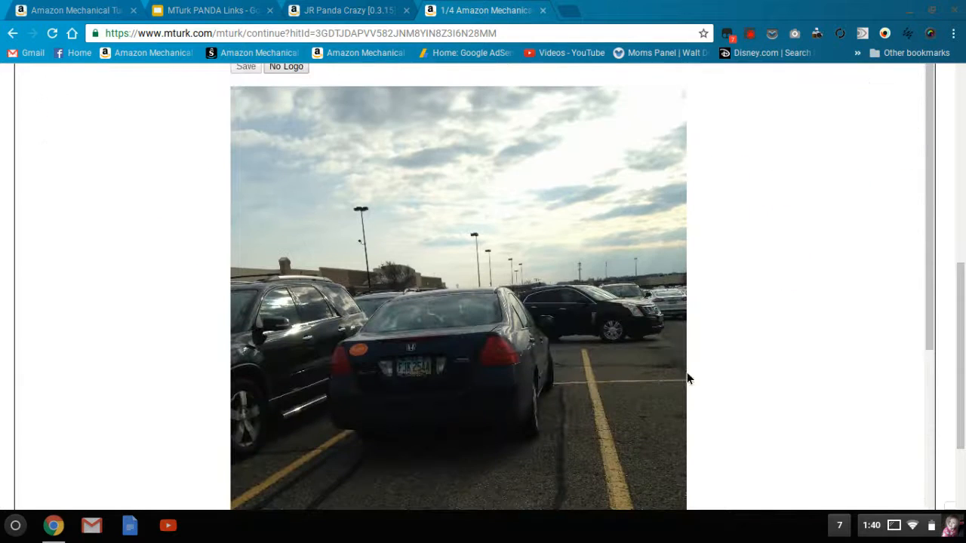
left_click(425, 346)
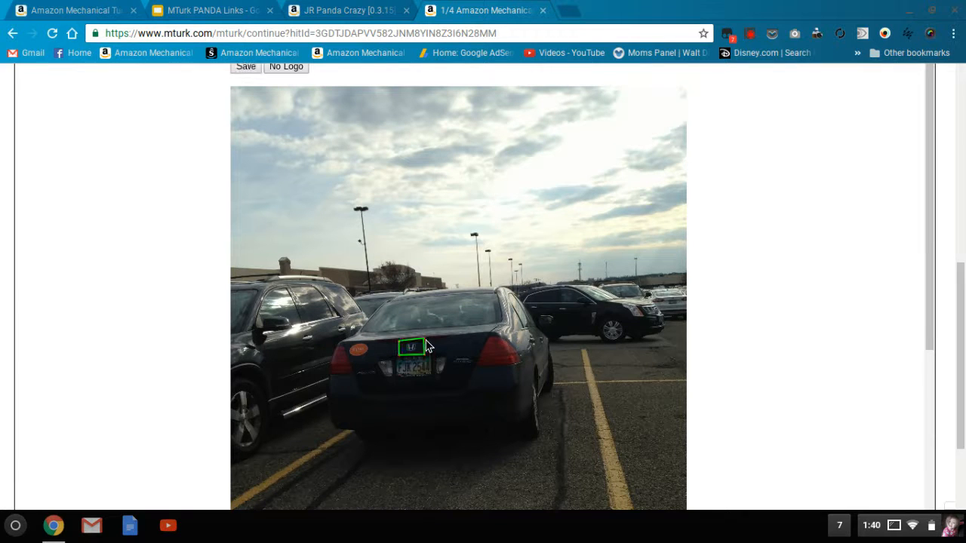
scroll(596, 204, "up", 1)
left_click(241, 120)
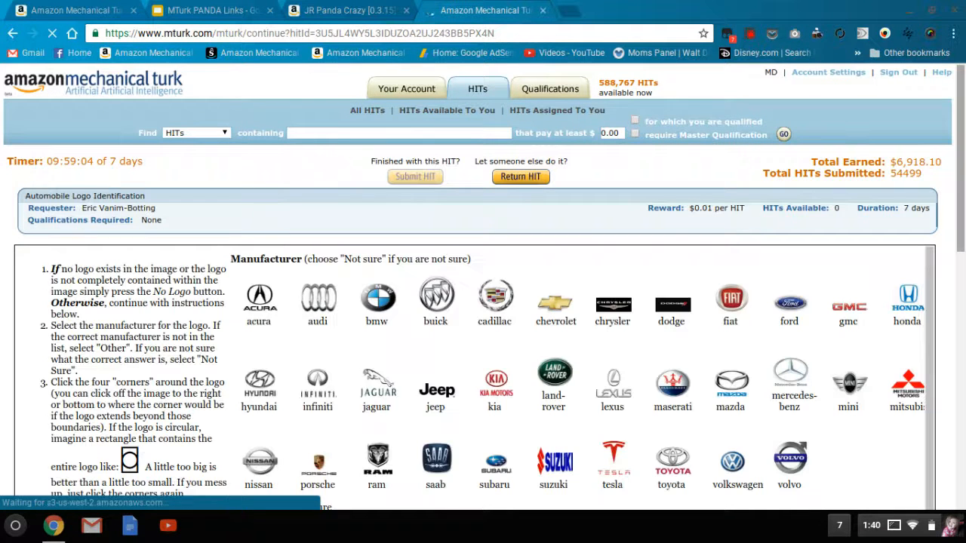
- Label the dark Civic sedan as honda with a box around the H emblem on its trunk, and save the answer
scroll(483, 301, "down", 3)
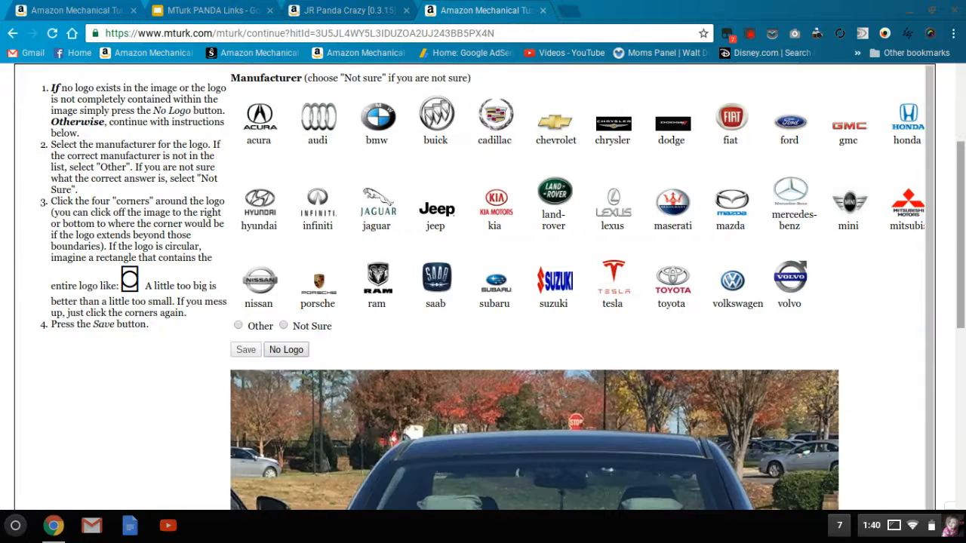
scroll(483, 302, "down", 3)
scroll(909, 119, "up", 3)
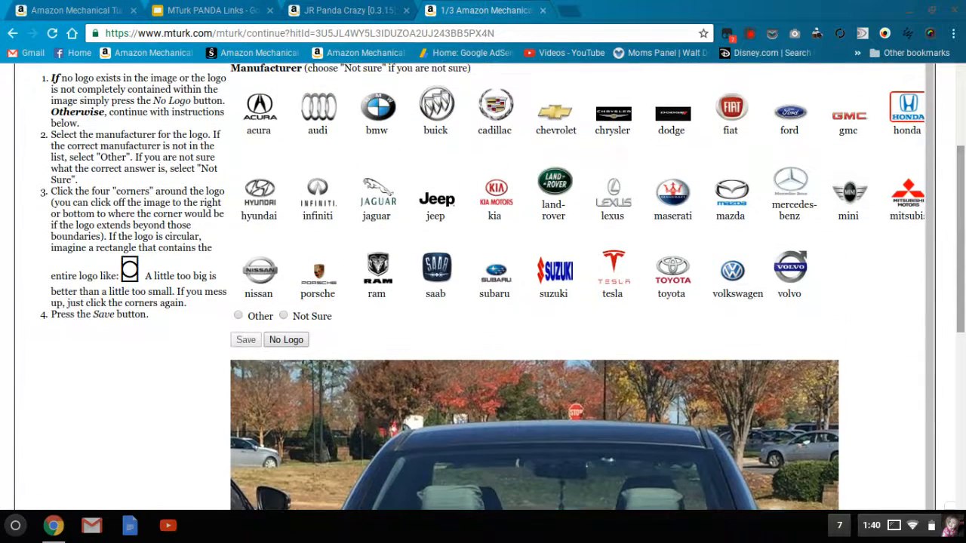
scroll(513, 347, "down", 4)
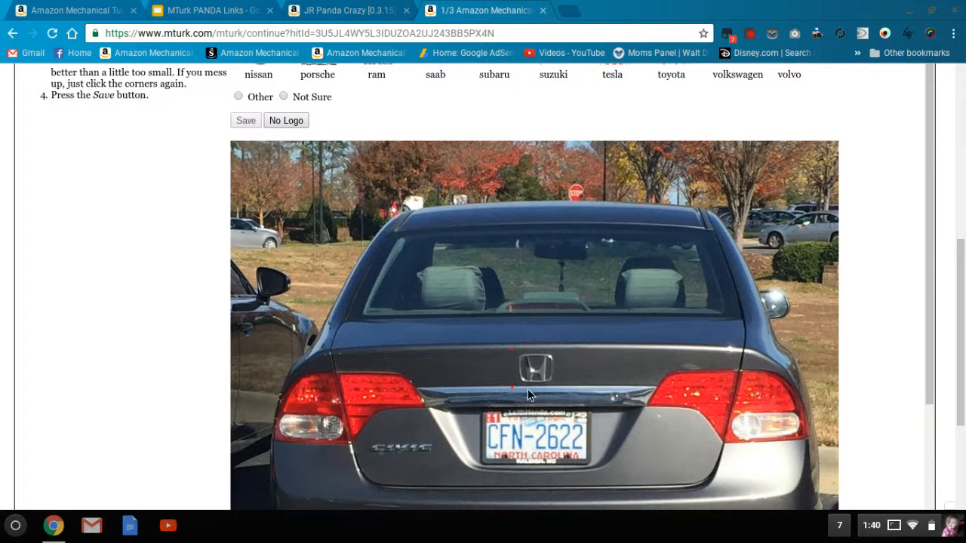
left_click(561, 350)
left_click(245, 122)
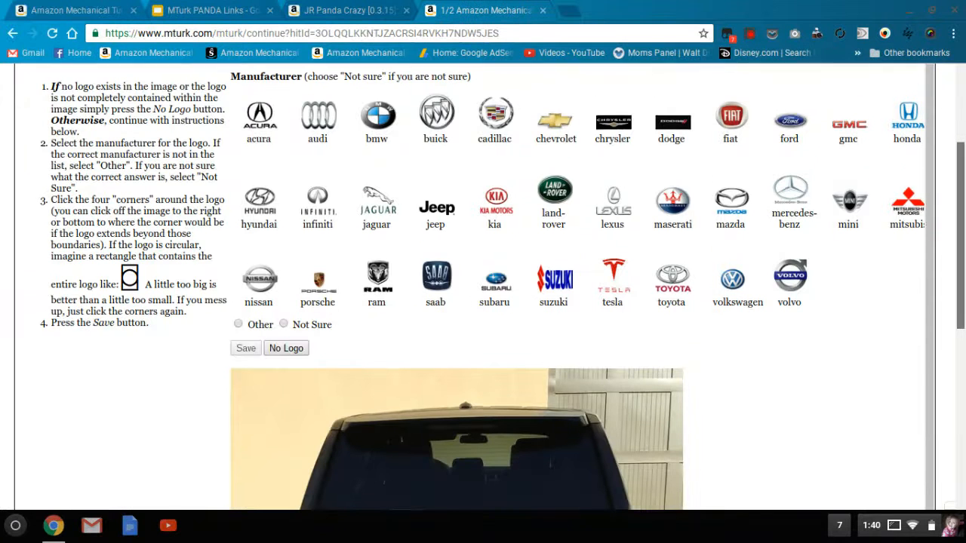
- Outline the RANGE ROVER lettering on the black SUV's tailgate, choose Not Sure as the manufacturer, and save the answer
scroll(483, 287, "down", 4)
scroll(483, 287, "up", 4)
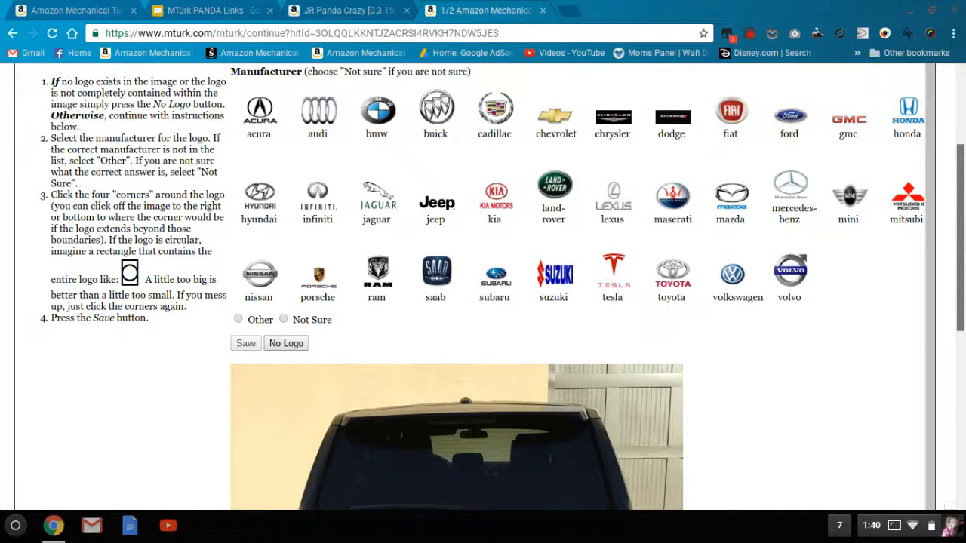
scroll(964, 287, "down", 5)
left_click_drag(964, 287, 964, 315)
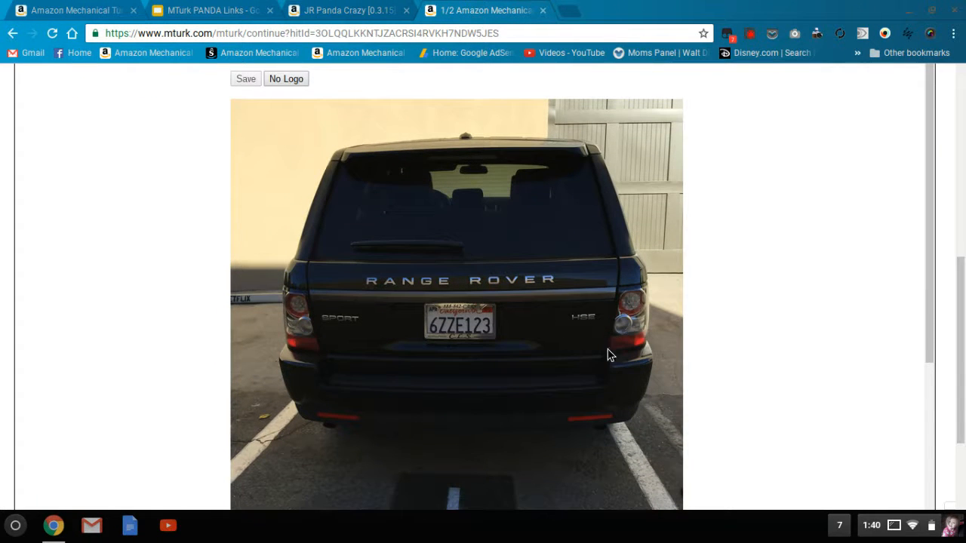
left_click_drag(960, 350, 951, 236)
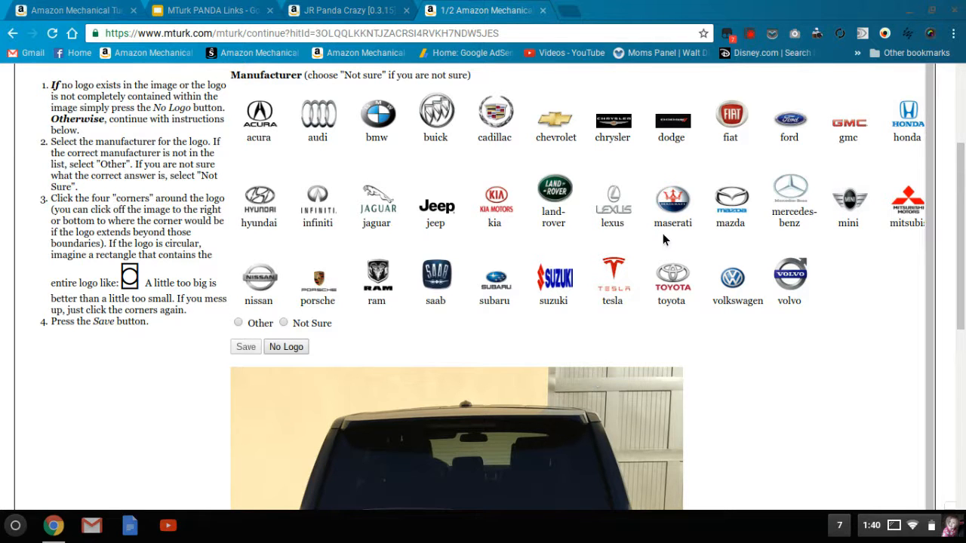
left_click_drag(960, 236, 960, 309)
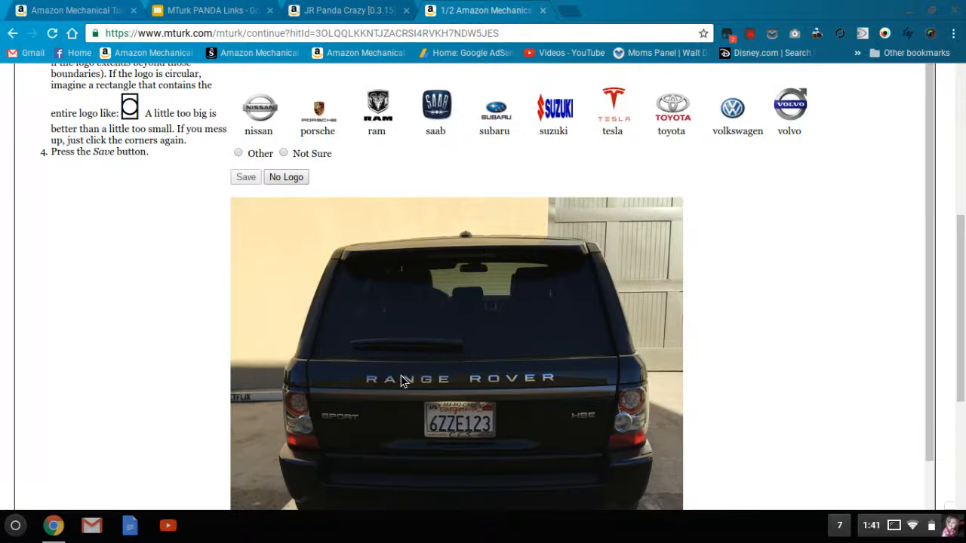
left_click(360, 368)
left_click(359, 391)
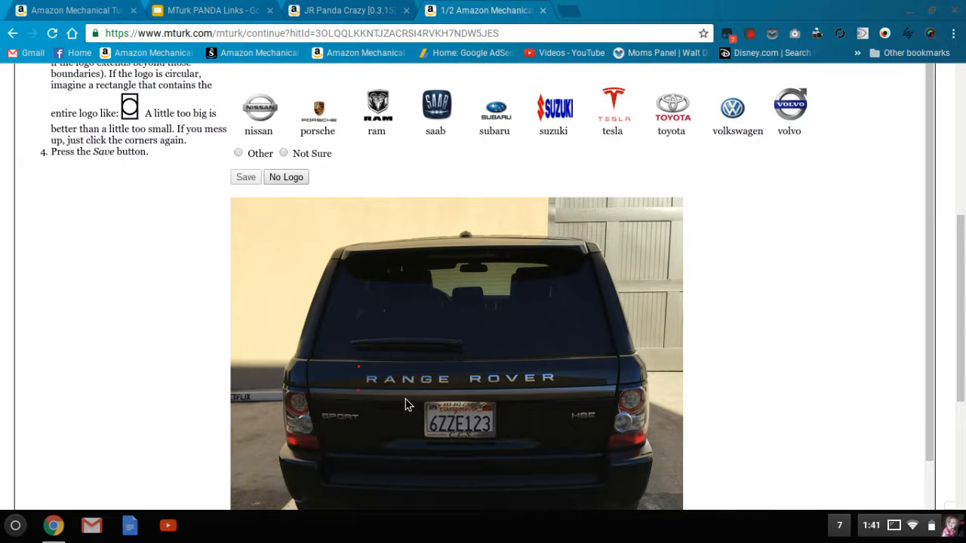
left_click(562, 367)
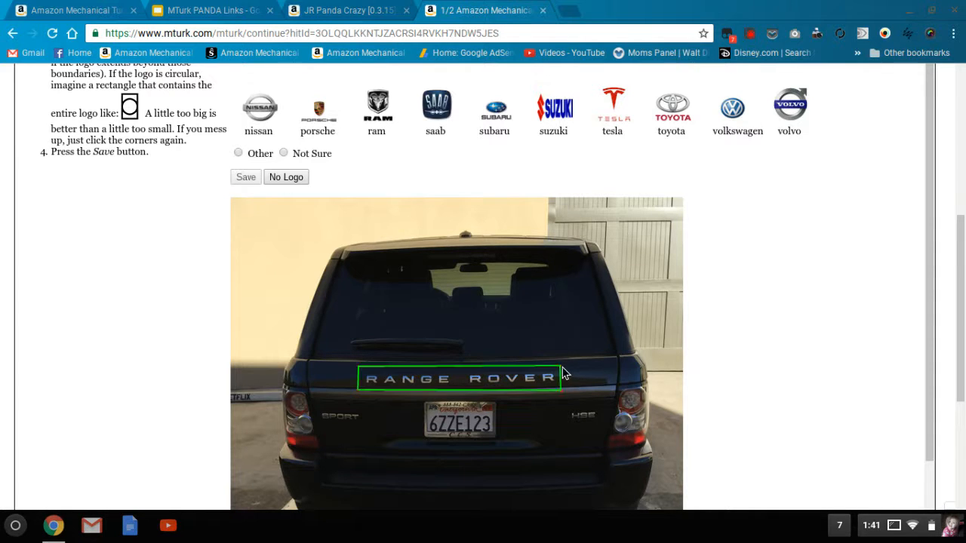
left_click(283, 155)
left_click(245, 177)
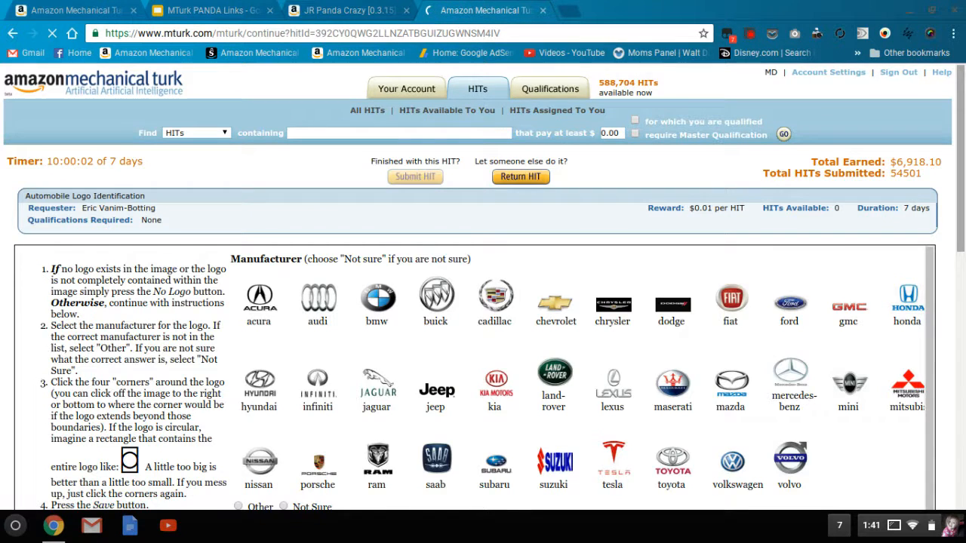
- Label the dark blue Accord in the parking lot as honda with a box around its trunk emblem, and save the answer
scroll(483, 302, "down", 2)
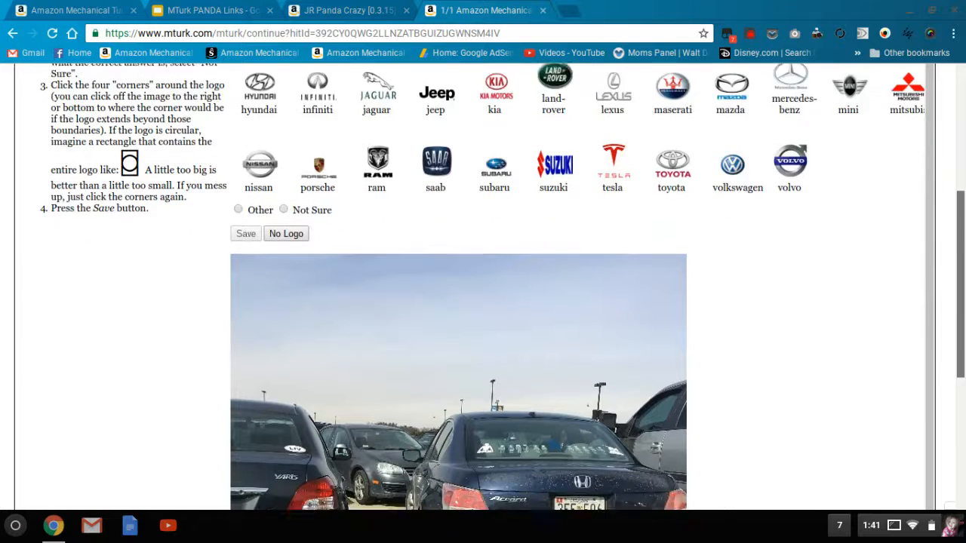
scroll(941, 175, "up", 2)
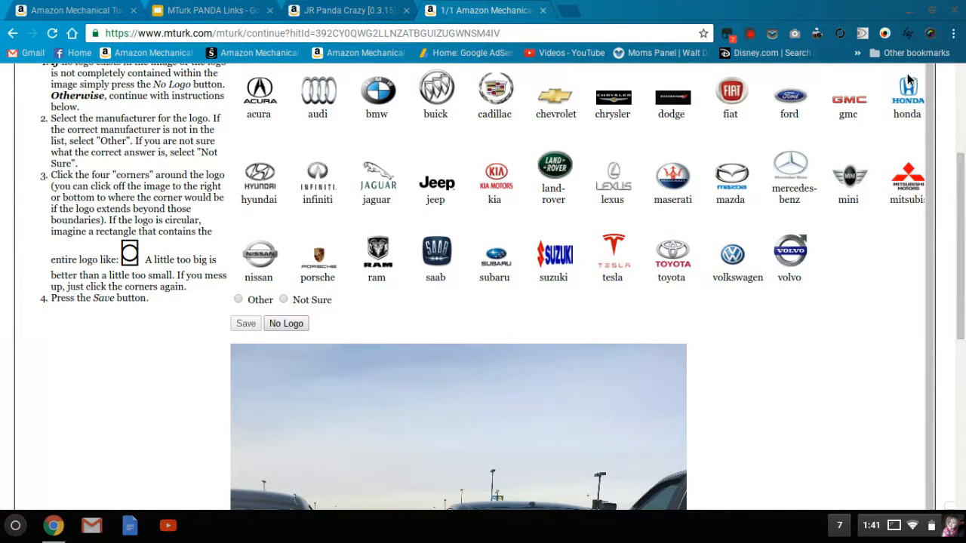
scroll(831, 302, "down", 2)
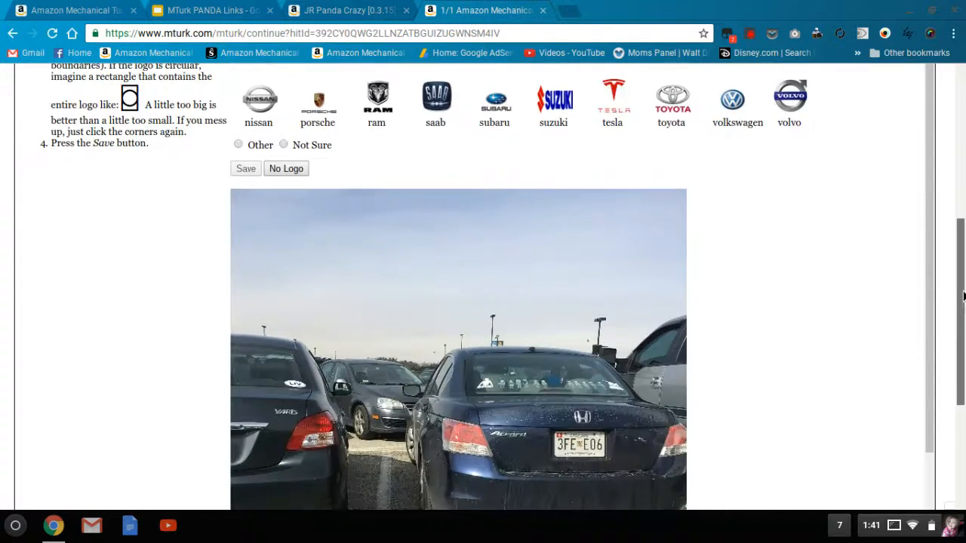
left_click(602, 412)
left_click(246, 169)
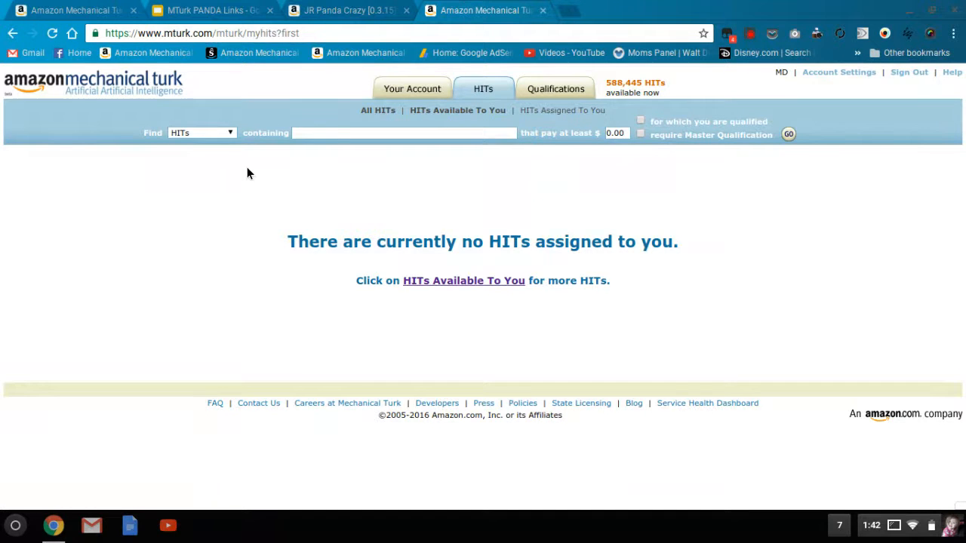
left_click(752, 34)
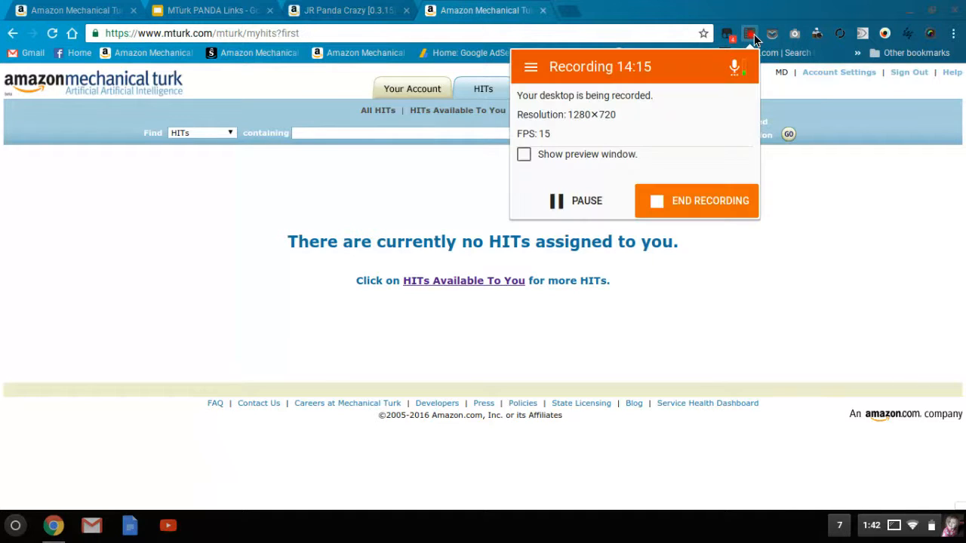